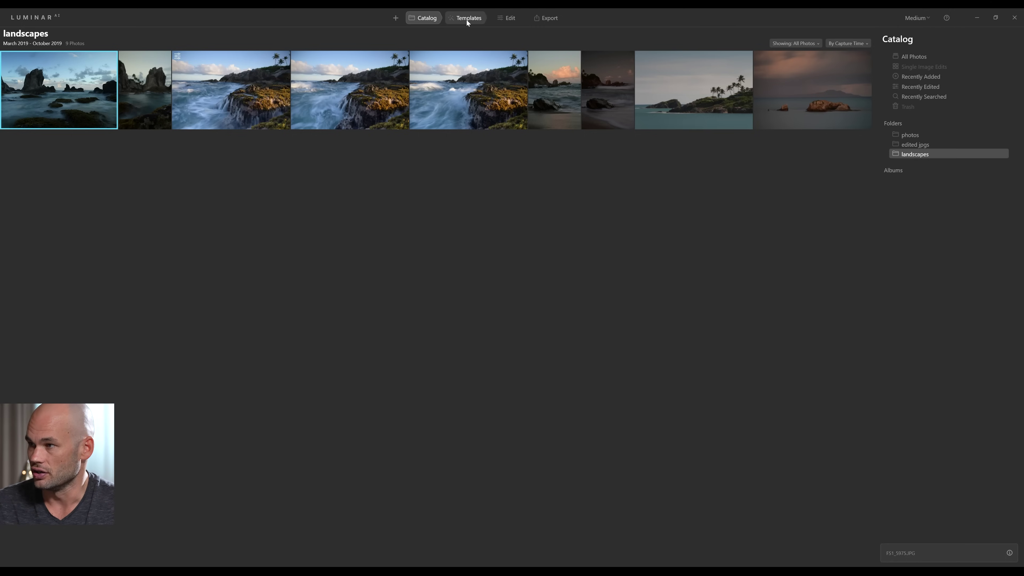
Switch the rocky seascape photo to the Templates workspace to see template suggestions
{"action": "left_click", "coordinate": [466, 18]}
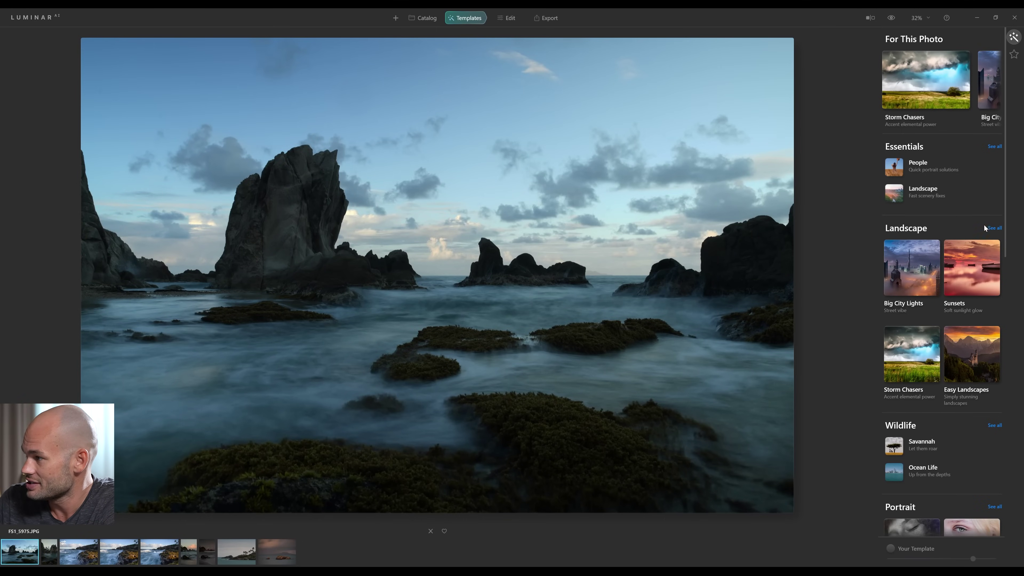
Preview Electric City, City Thrills and Street Theater, apply Frosty, then bring up Sunsets
{"action": "left_click", "coordinate": [996, 229]}
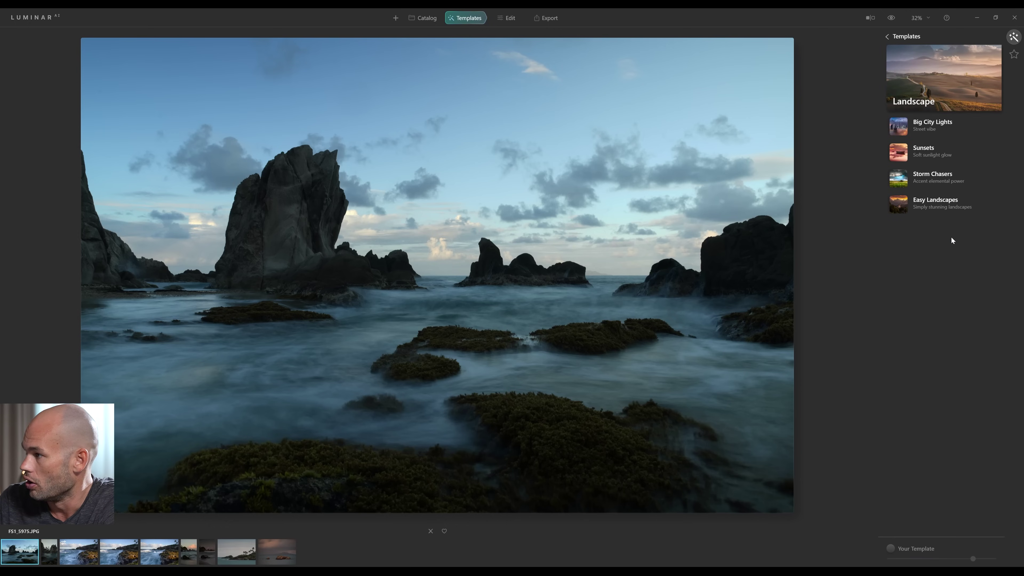
{"action": "left_click", "coordinate": [933, 126]}
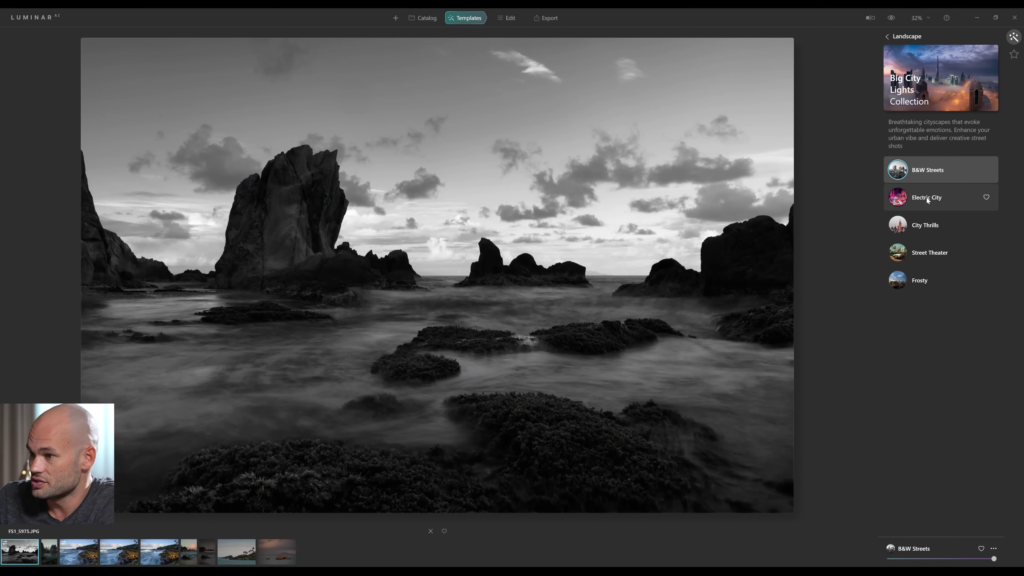
{"action": "left_click", "coordinate": [927, 198]}
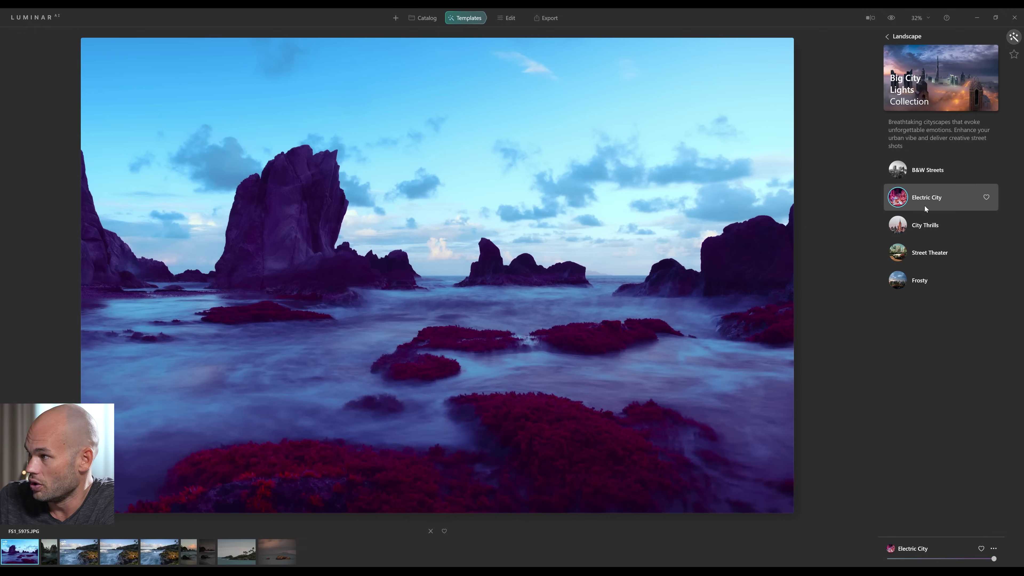
{"action": "left_click", "coordinate": [915, 226]}
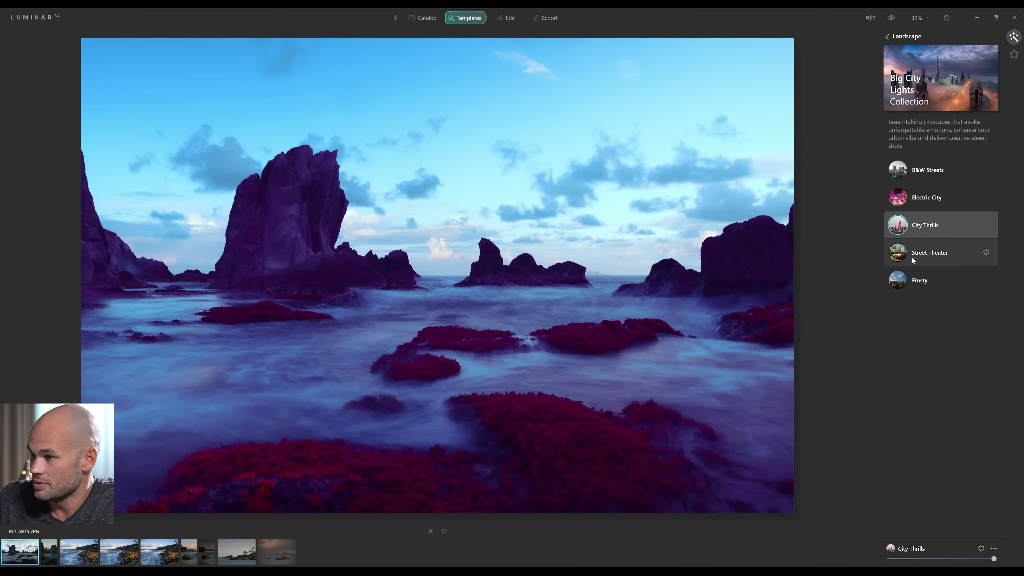
{"action": "left_click", "coordinate": [921, 253]}
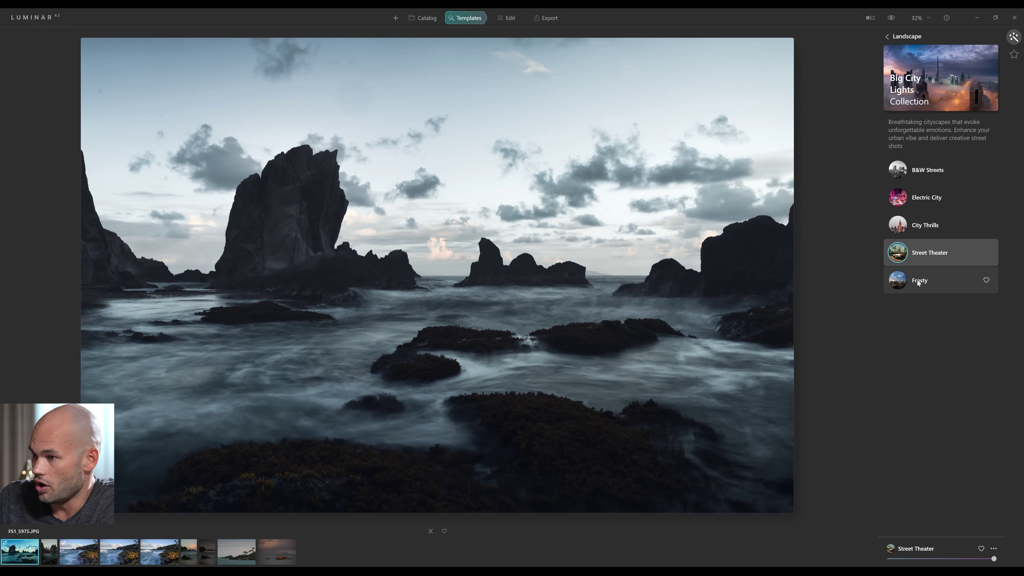
{"action": "left_click", "coordinate": [917, 281]}
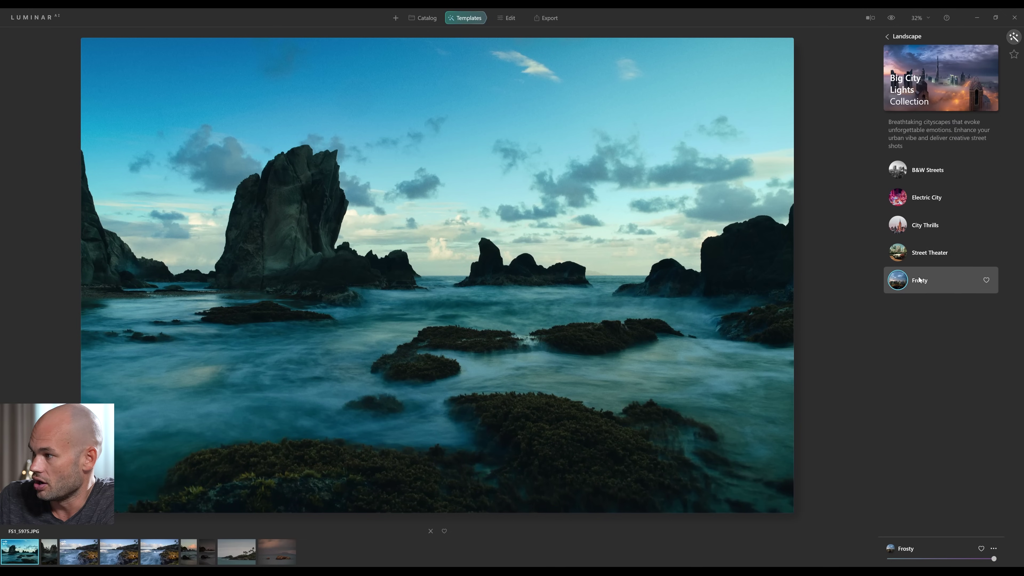
{"action": "left_click", "coordinate": [887, 37]}
{"action": "left_click", "coordinate": [929, 158]}
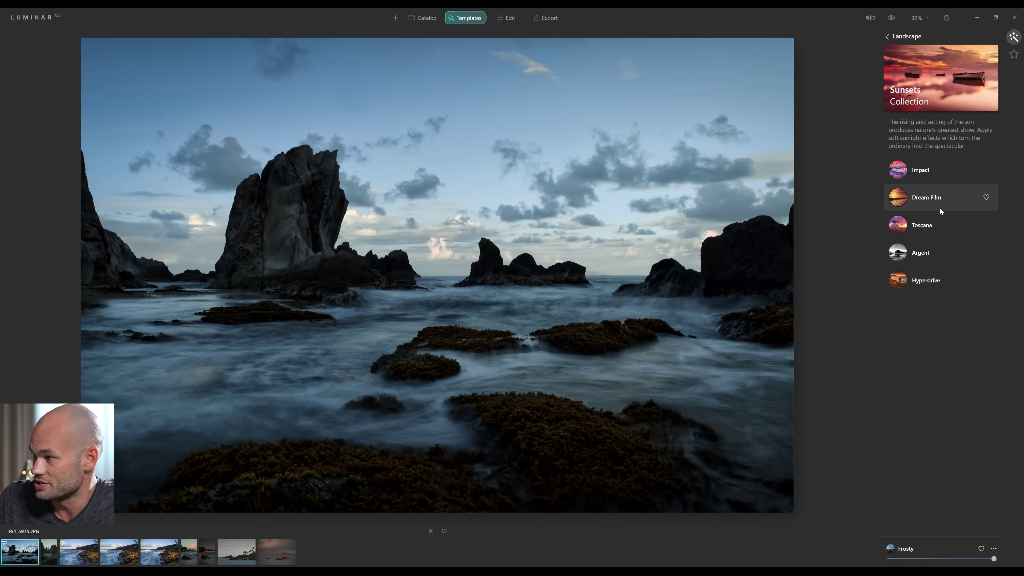
Try Impact, Dream Film, Toscana, Argent and Hyperdrive, then turn Hyperdrive's amount fully down
{"action": "left_click", "coordinate": [941, 172]}
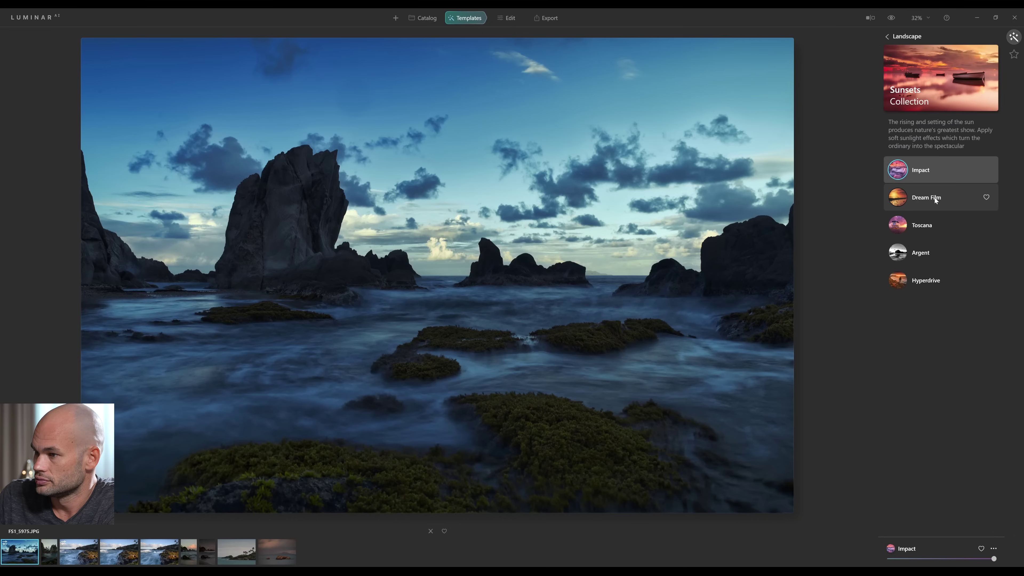
{"action": "left_click", "coordinate": [935, 197]}
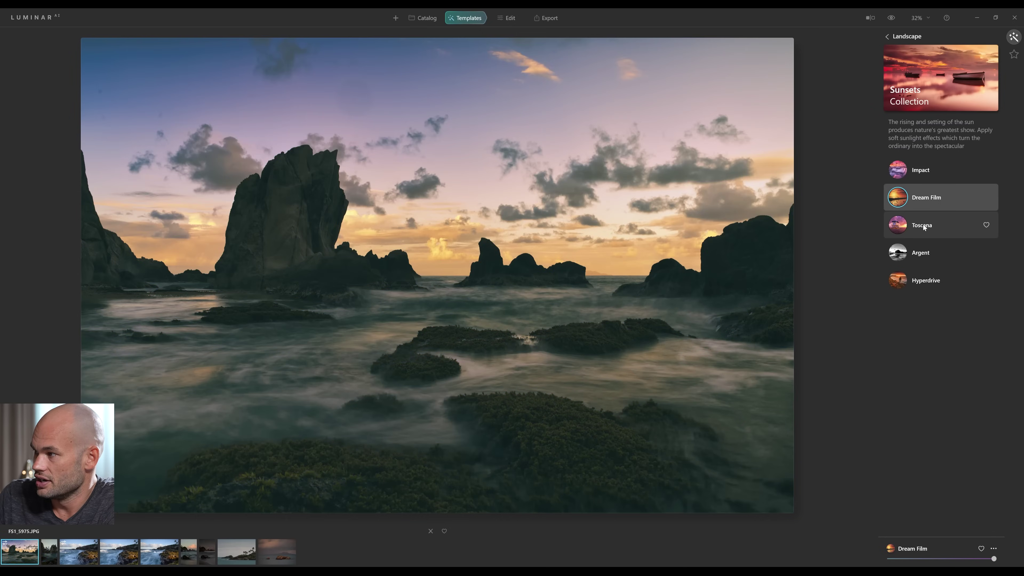
{"action": "left_click", "coordinate": [923, 225]}
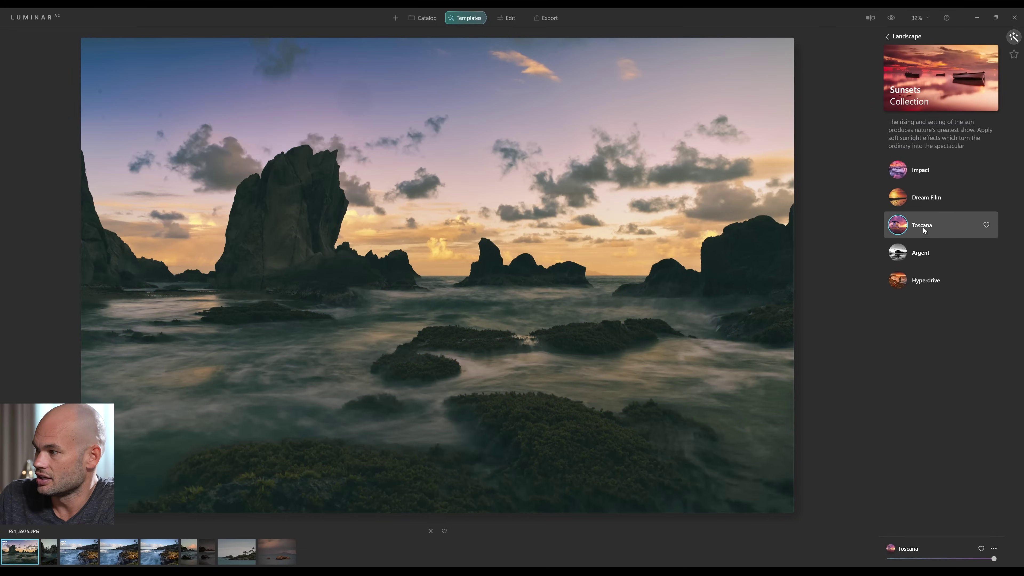
{"action": "left_click", "coordinate": [920, 252]}
{"action": "left_click", "coordinate": [918, 282]}
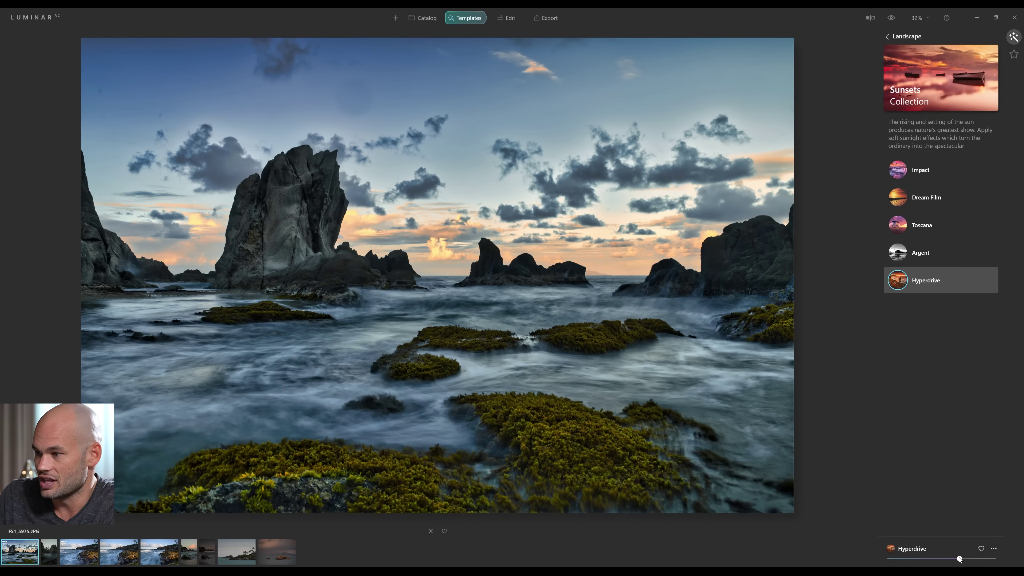
{"action": "mouse_move", "coordinate": [944, 558]}
{"action": "left_mouse_down"}
{"action": "mouse_move", "coordinate": [912, 558]}
{"action": "mouse_move", "coordinate": [946, 558]}
{"action": "left_mouse_up"}
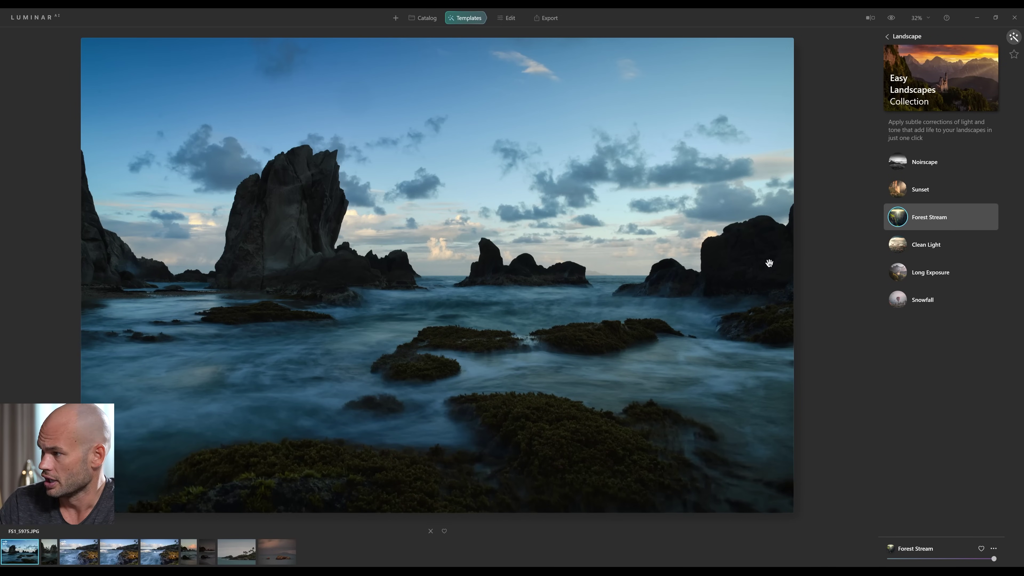
Show the Edit workspace's Essentials tools for the seascape with Forest Stream applied
{"action": "left_click", "coordinate": [504, 20]}
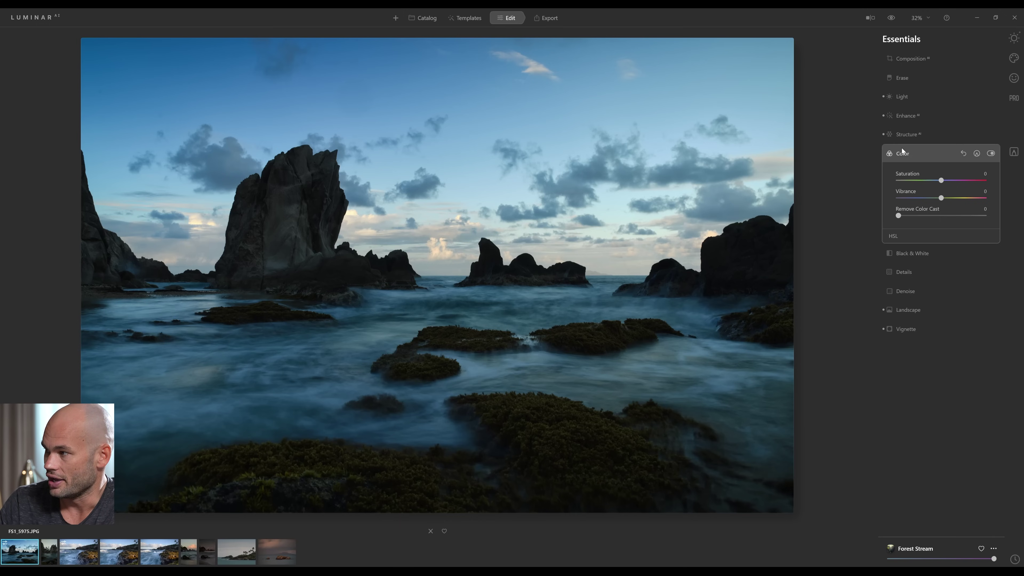
In Light, set Temperature to 4, Exposure 0.68, Highlights -45 and Shadows 21
{"action": "left_click", "coordinate": [901, 97]}
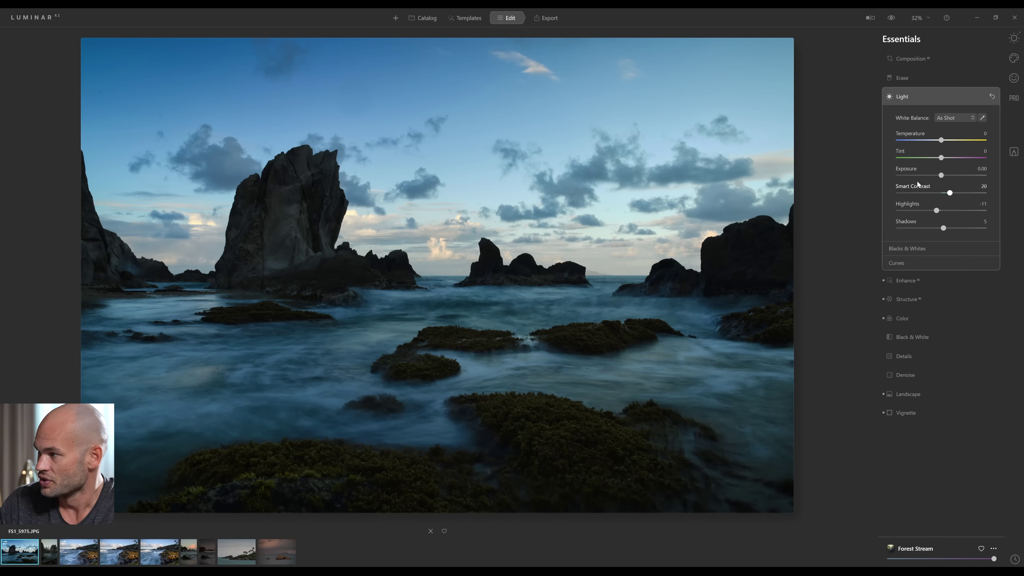
{"action": "left_click_drag", "start_coordinate": [942, 141], "coordinate": [957, 142]}
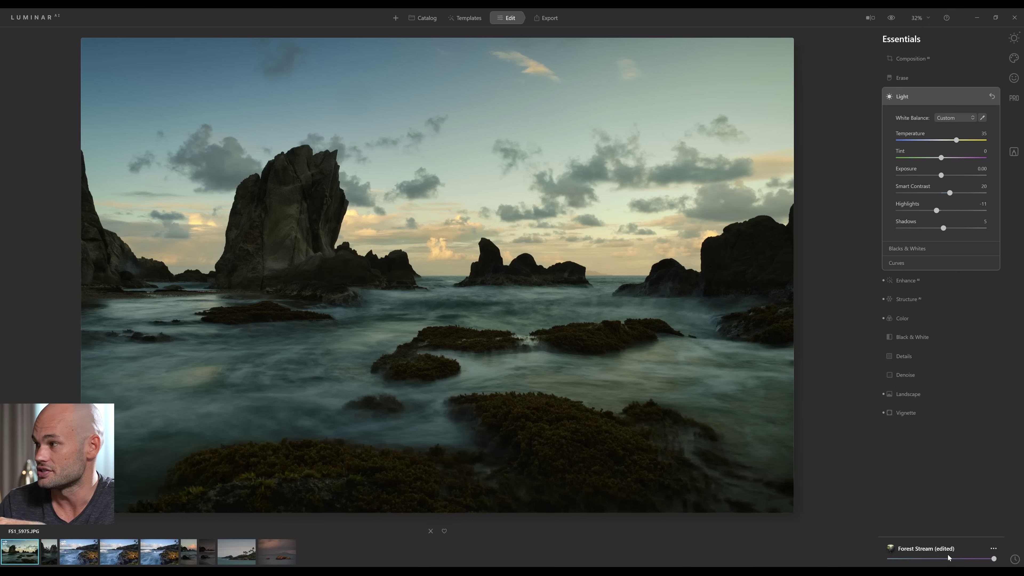
{"action": "left_click_drag", "start_coordinate": [957, 141], "coordinate": [944, 140]}
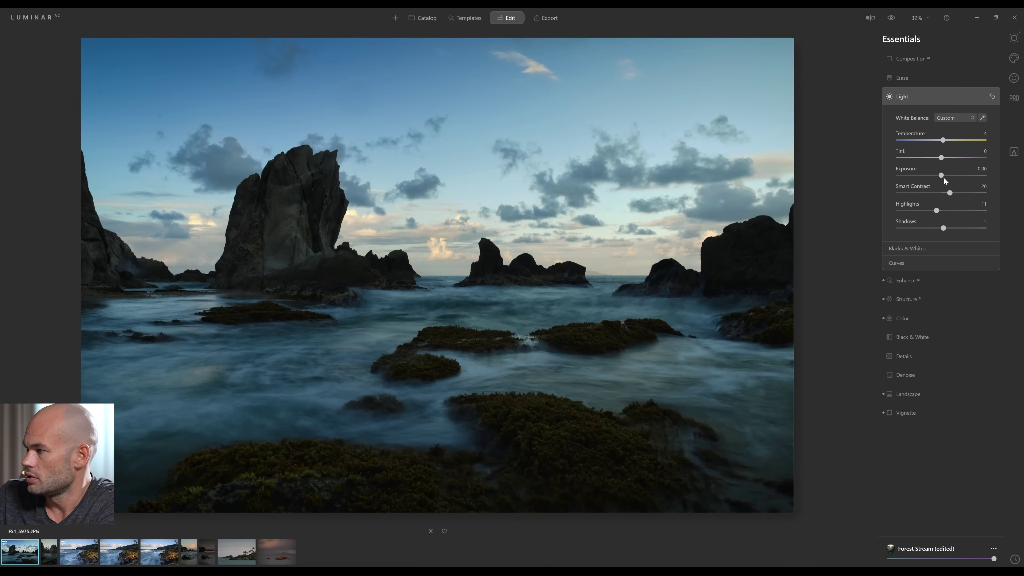
{"action": "mouse_move", "coordinate": [942, 176]}
{"action": "left_mouse_down"}
{"action": "mouse_move", "coordinate": [960, 177]}
{"action": "mouse_move", "coordinate": [948, 176]}
{"action": "left_mouse_up"}
{"action": "left_click_drag", "start_coordinate": [937, 210], "coordinate": [923, 212]}
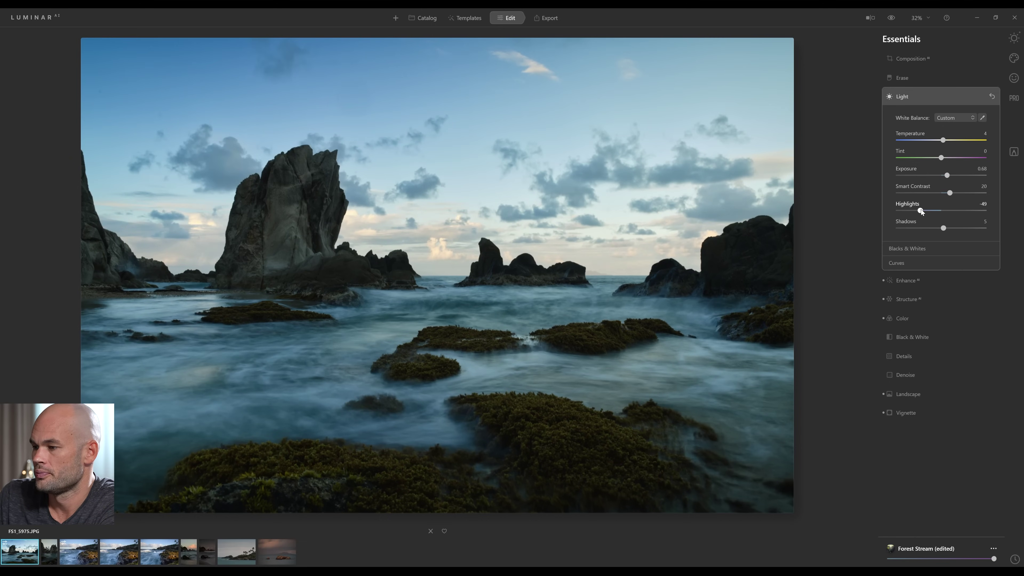
{"action": "left_click_drag", "start_coordinate": [921, 211], "coordinate": [951, 229]}
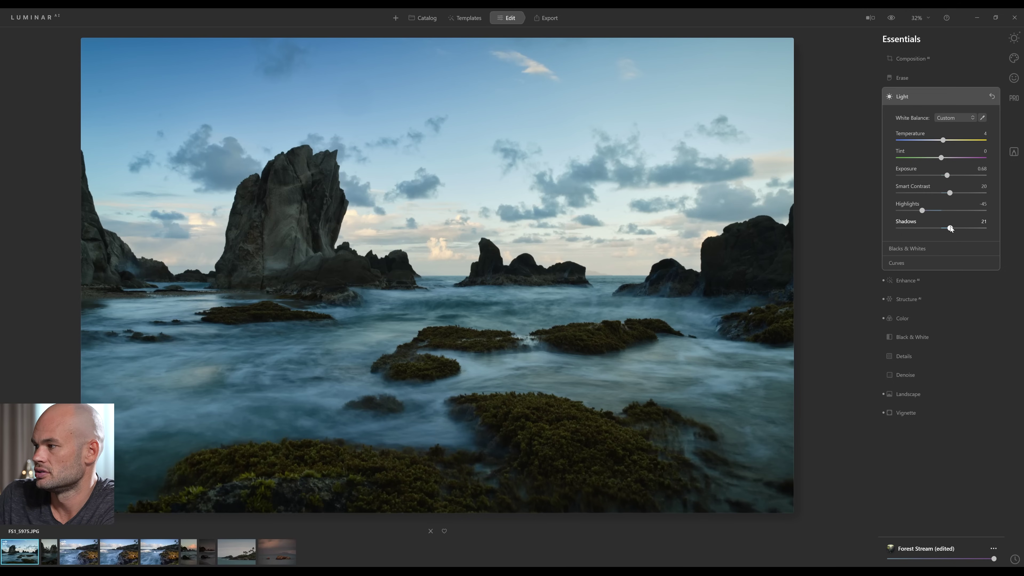
{"action": "left_click", "coordinate": [908, 280]}
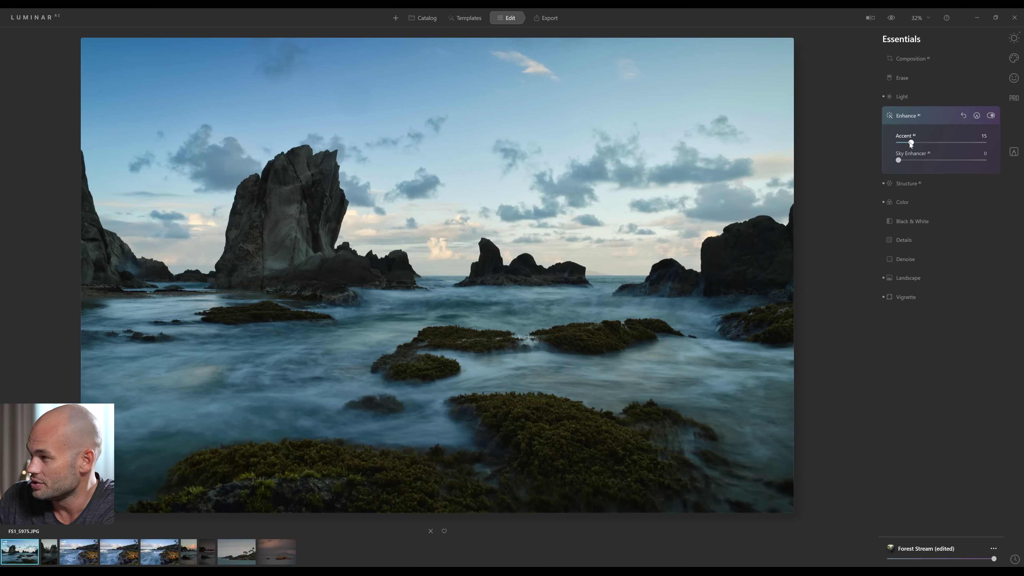
Raise Accent AI from 15 to 18, toggling Enhance AI off and on to compare
{"action": "mouse_move", "coordinate": [910, 142]}
{"action": "left_mouse_down"}
{"action": "mouse_move", "coordinate": [928, 140]}
{"action": "mouse_move", "coordinate": [912, 143]}
{"action": "left_mouse_up"}
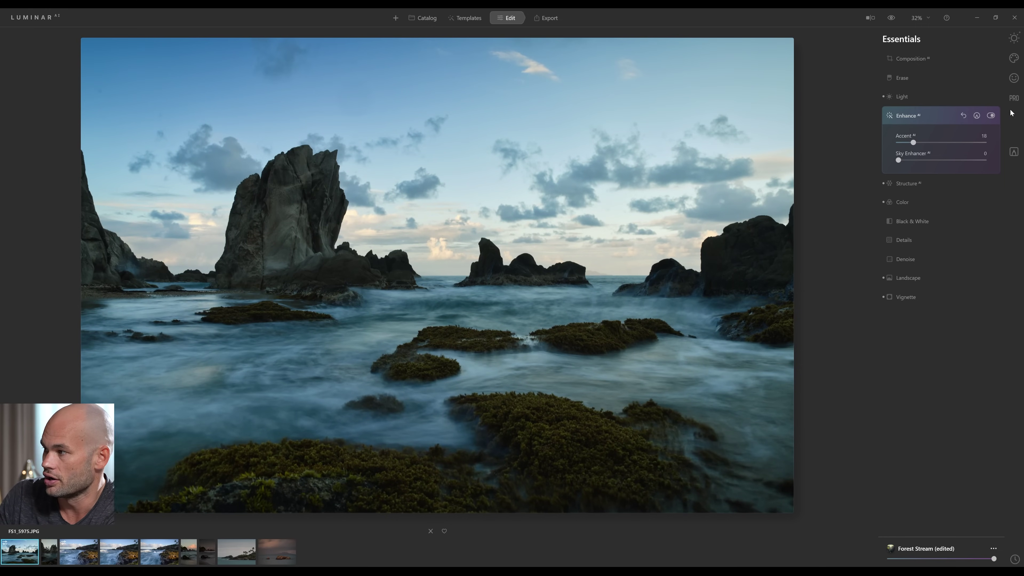
{"action": "left_click", "coordinate": [991, 116]}
{"action": "left_click", "coordinate": [990, 117]}
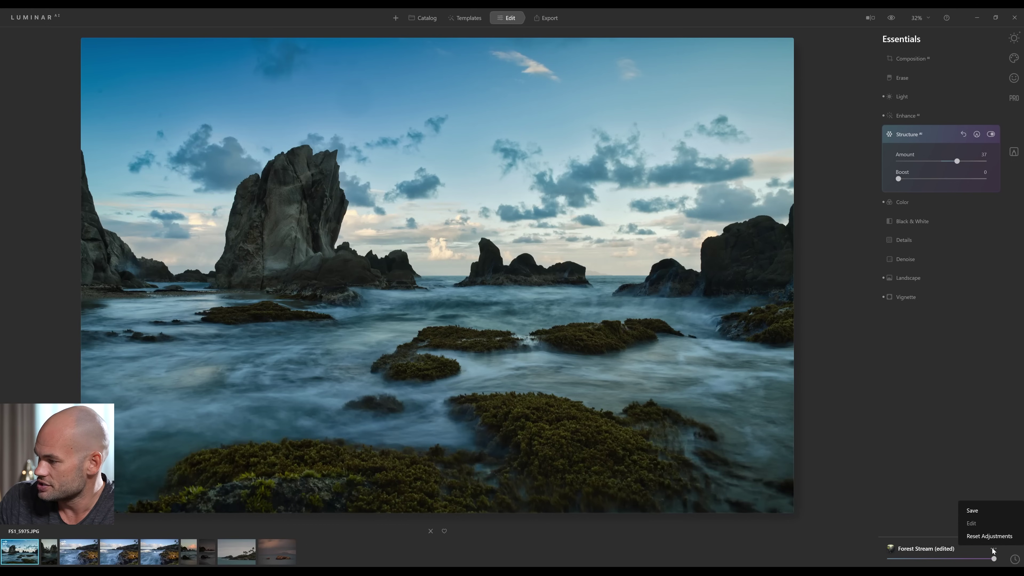
Save the adjusted look as a new template named 'Forest Stream Lees edit'
{"action": "left_click", "coordinate": [991, 511]}
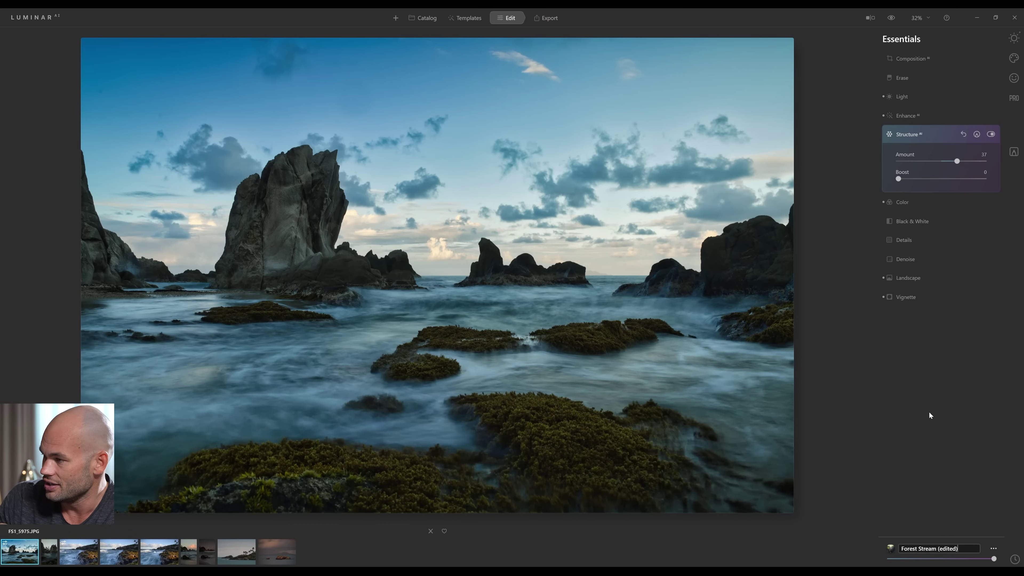
{"action": "left_click_drag", "start_coordinate": [958, 549], "coordinate": [880, 552]}
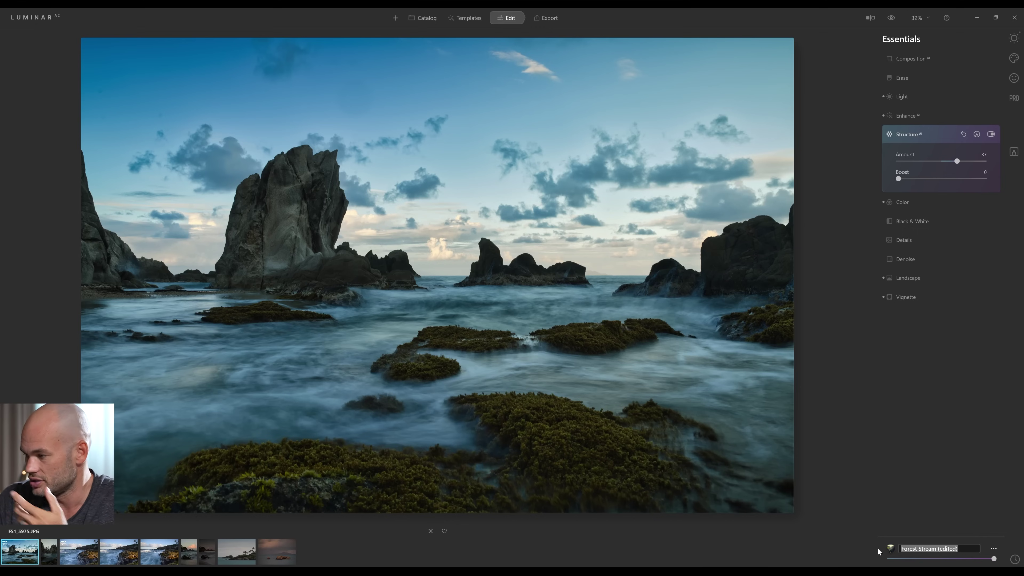
{"action": "left_click_drag", "start_coordinate": [958, 549], "coordinate": [938, 550]}
{"action": "type", "text": "Lees"}
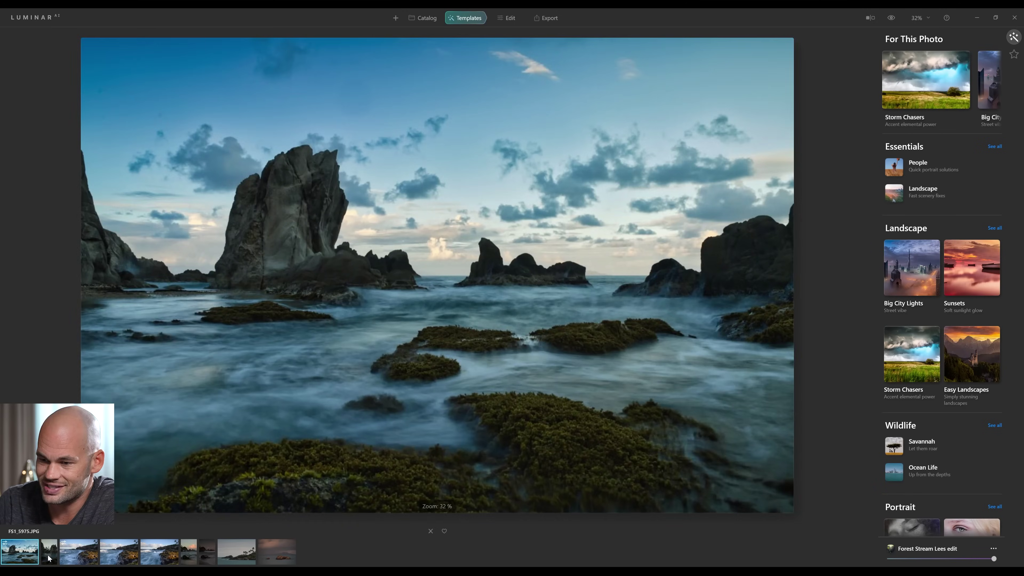
Move to the tall rocks-and-palms photo and apply Forest Stream Lees edit from User Templates
{"action": "key", "text": "Right"}
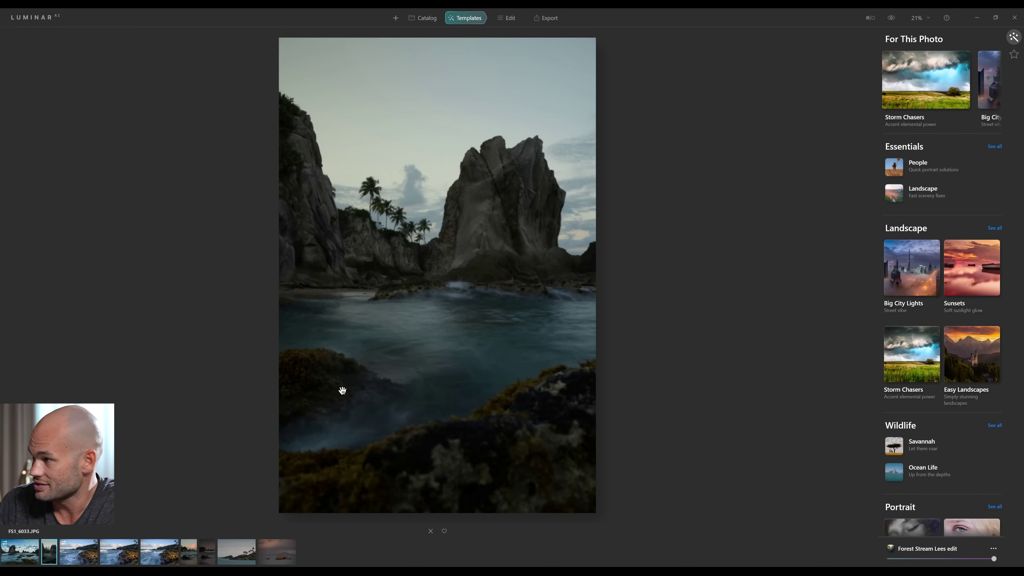
{"action": "left_click", "coordinate": [1014, 55]}
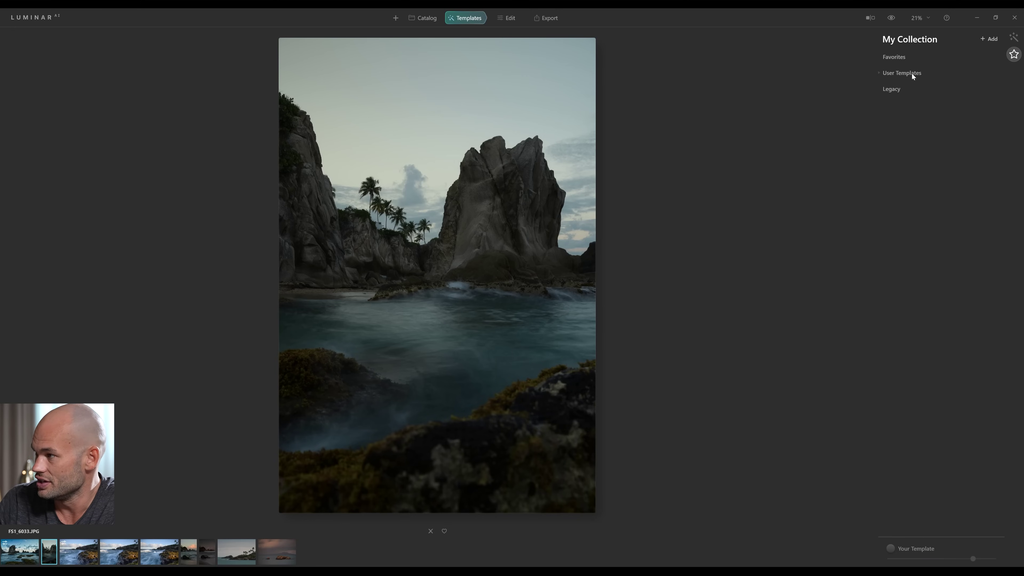
{"action": "left_click", "coordinate": [913, 75]}
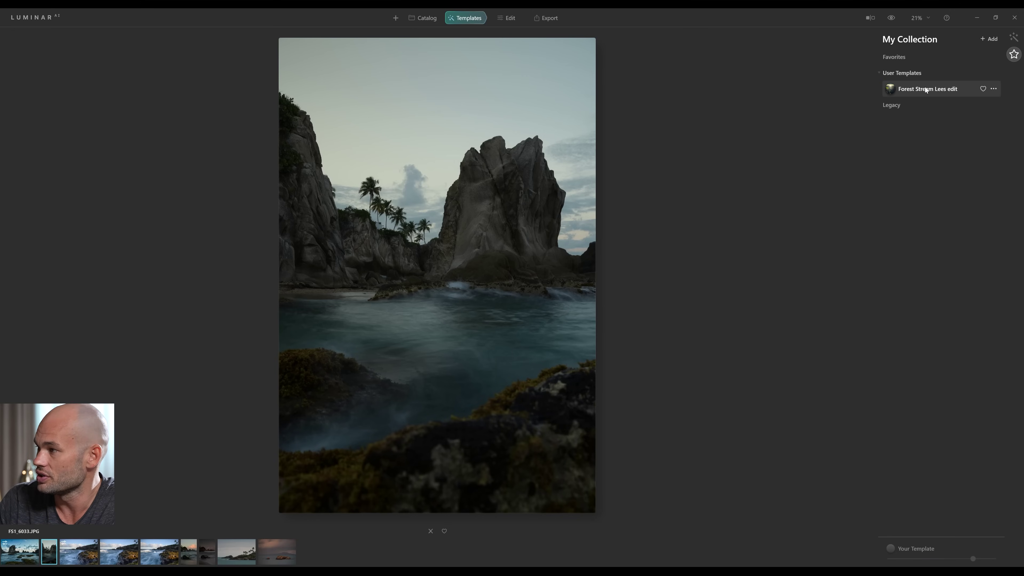
{"action": "left_click", "coordinate": [905, 91]}
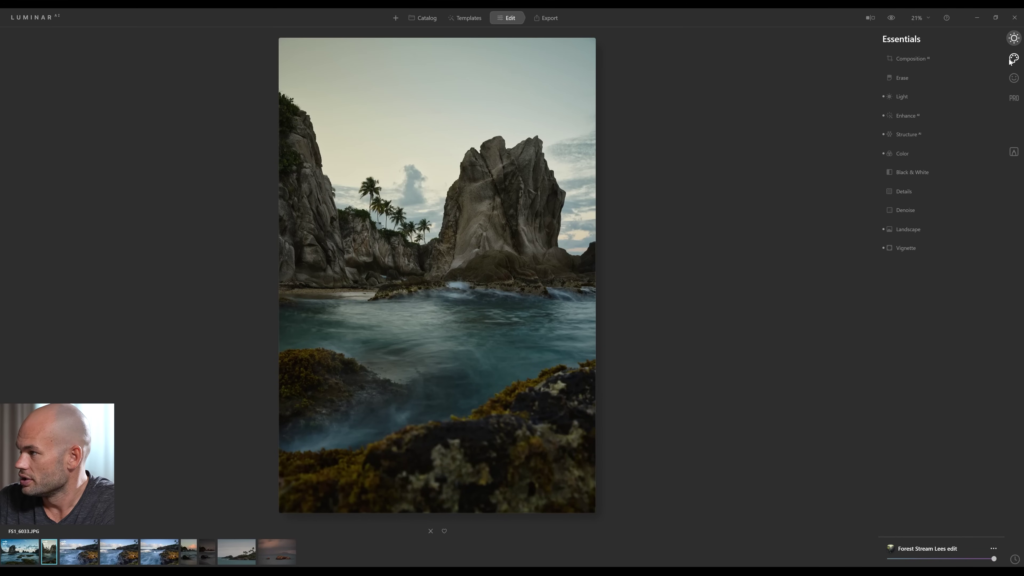
Pick a replacement sky from Sky AI's Sky Selection in the Creative tools
{"action": "left_click", "coordinate": [1014, 59]}
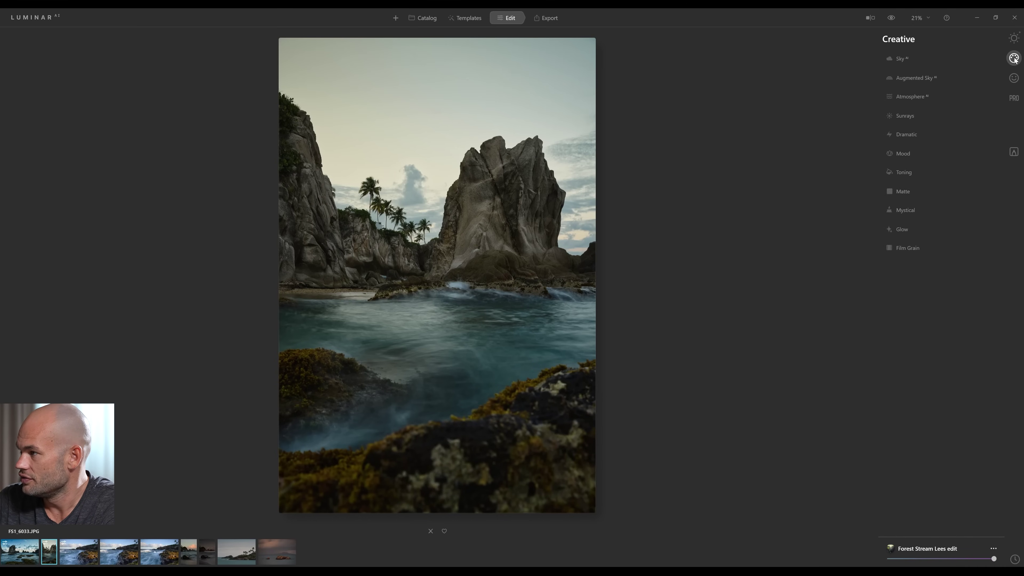
{"action": "left_click", "coordinate": [898, 58]}
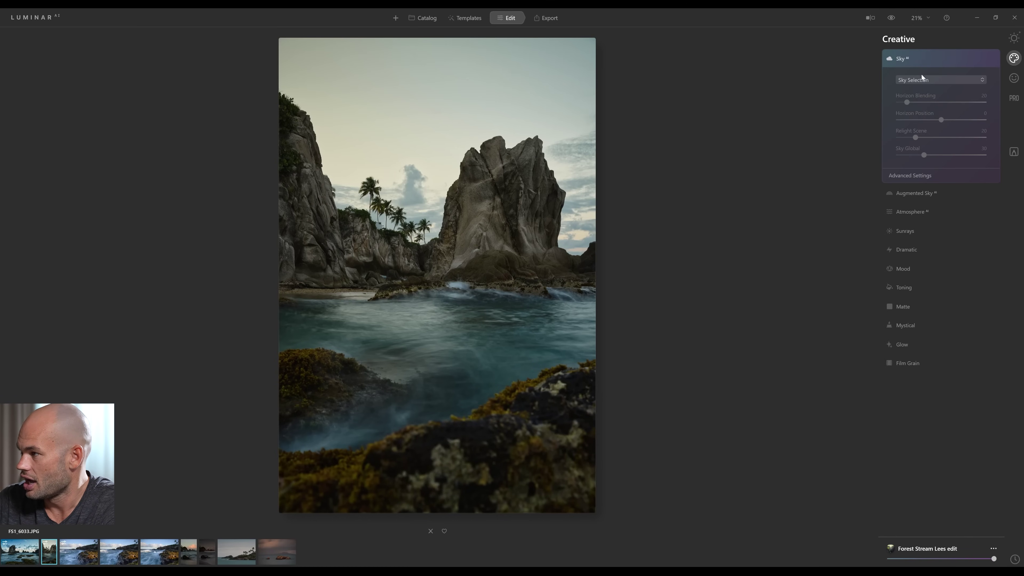
{"action": "left_click", "coordinate": [941, 79]}
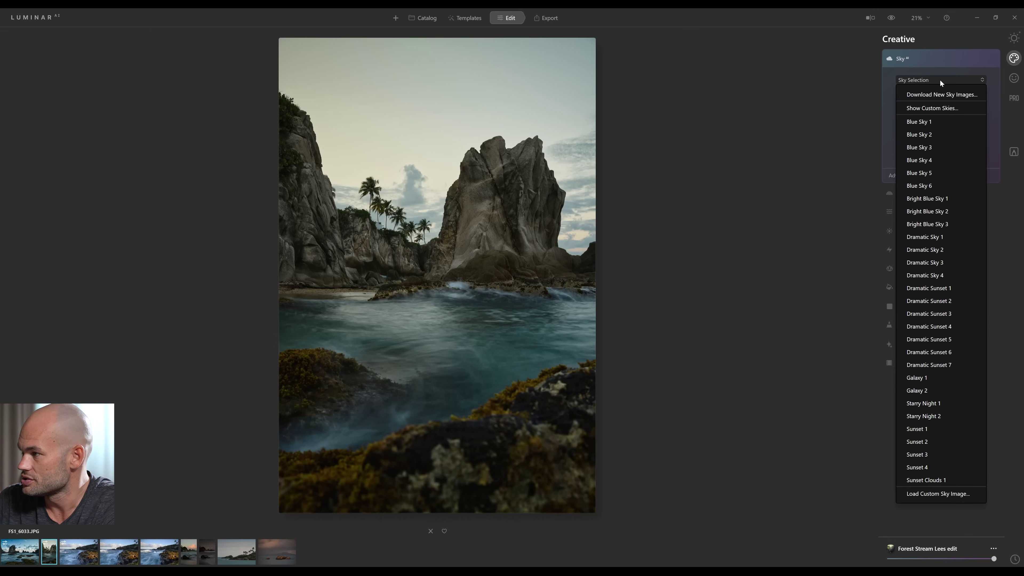
{"action": "left_click", "coordinate": [926, 127]}
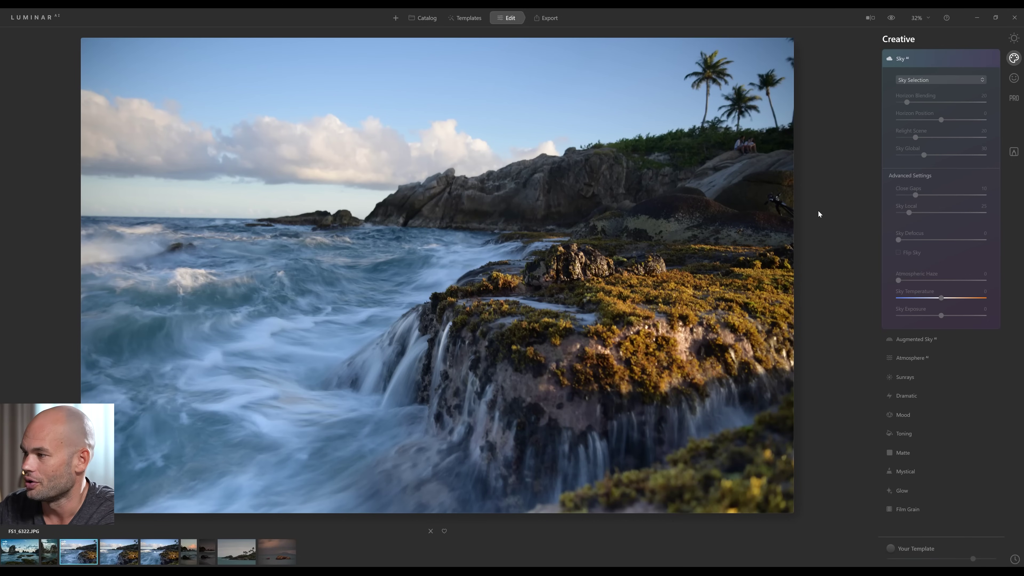
Try a black-and-white Landscape template, then apply B&W Streets from Big City Lights
{"action": "left_click", "coordinate": [465, 21]}
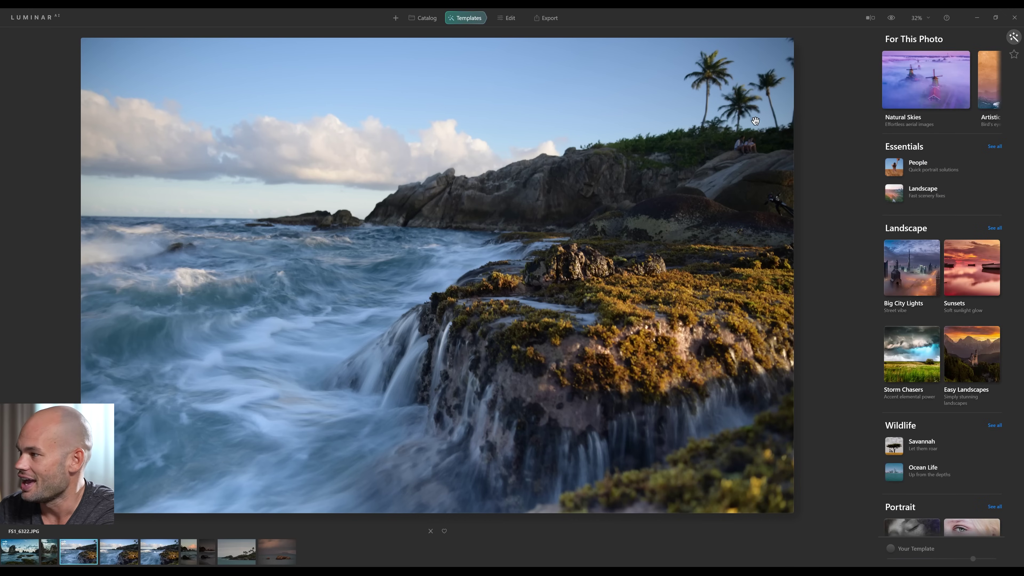
{"action": "left_click", "coordinate": [994, 228]}
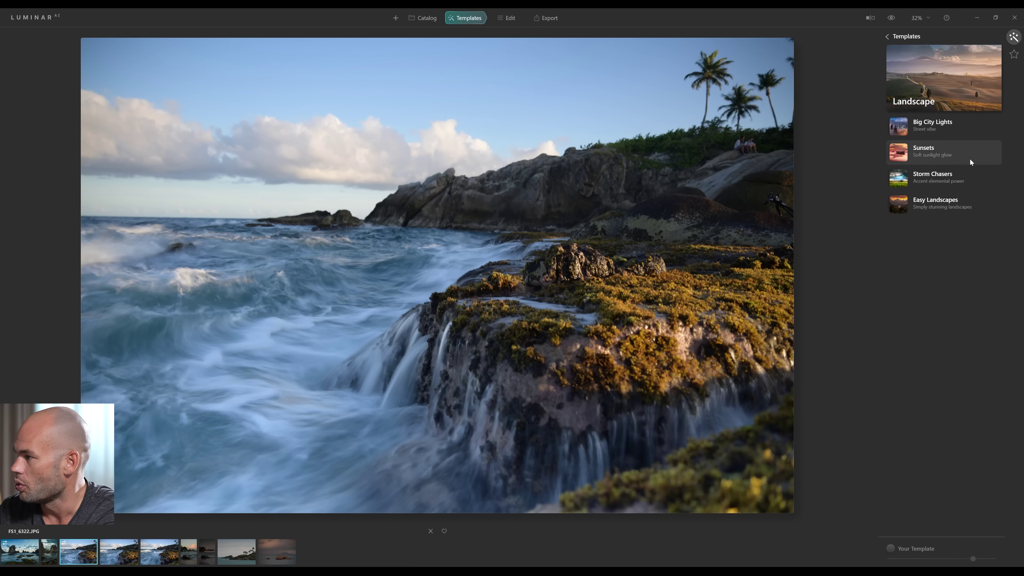
{"action": "left_click", "coordinate": [940, 125]}
{"action": "left_click", "coordinate": [930, 174]}
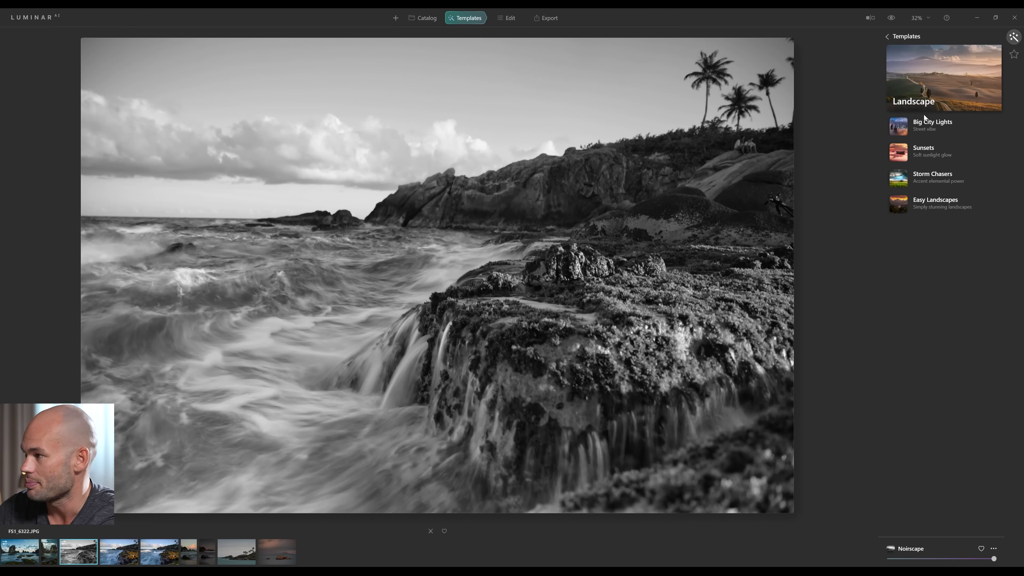
{"action": "left_click", "coordinate": [930, 130]}
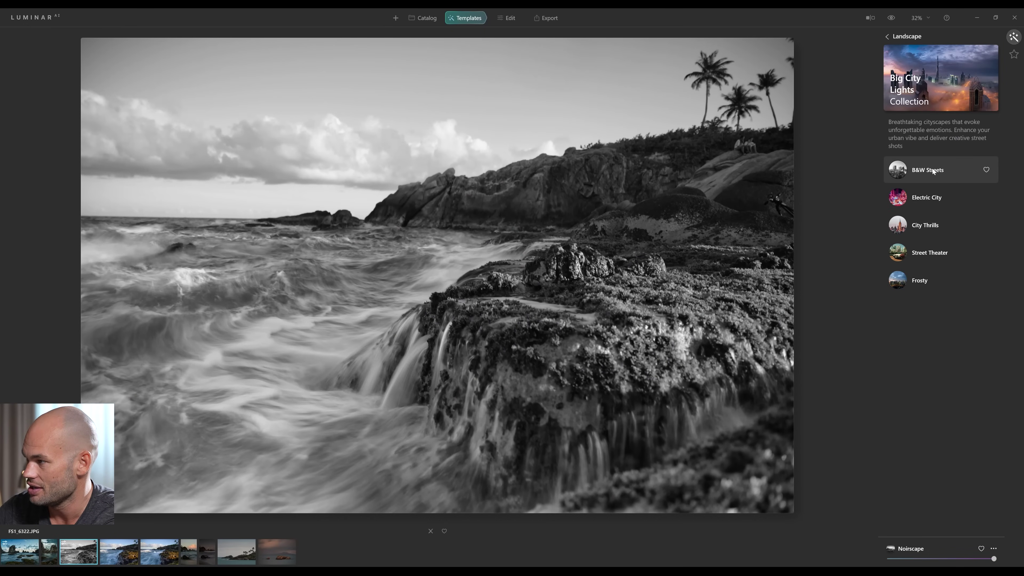
{"action": "left_click", "coordinate": [929, 176]}
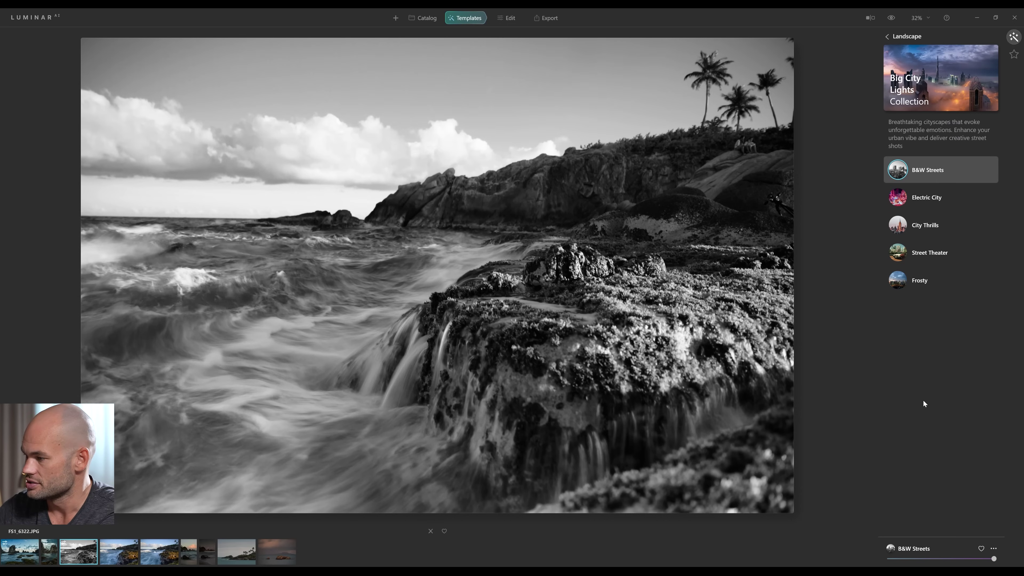
{"action": "left_click", "coordinate": [509, 17]}
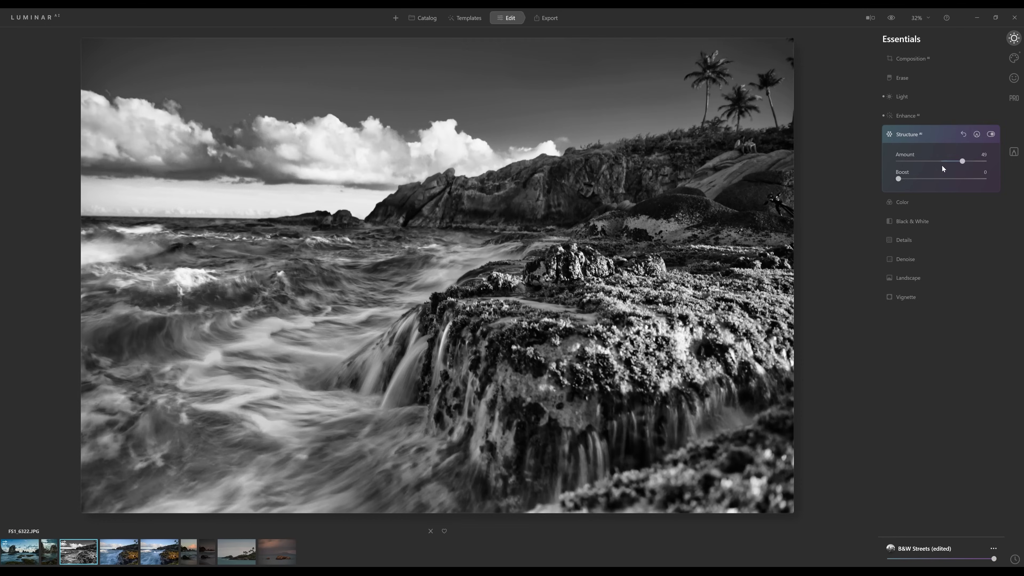
Raise Landscape Dehaze to 13 to deepen the black-and-white sky
{"action": "left_click", "coordinate": [948, 228]}
{"action": "left_click_drag", "start_coordinate": [900, 256], "coordinate": [910, 258]}
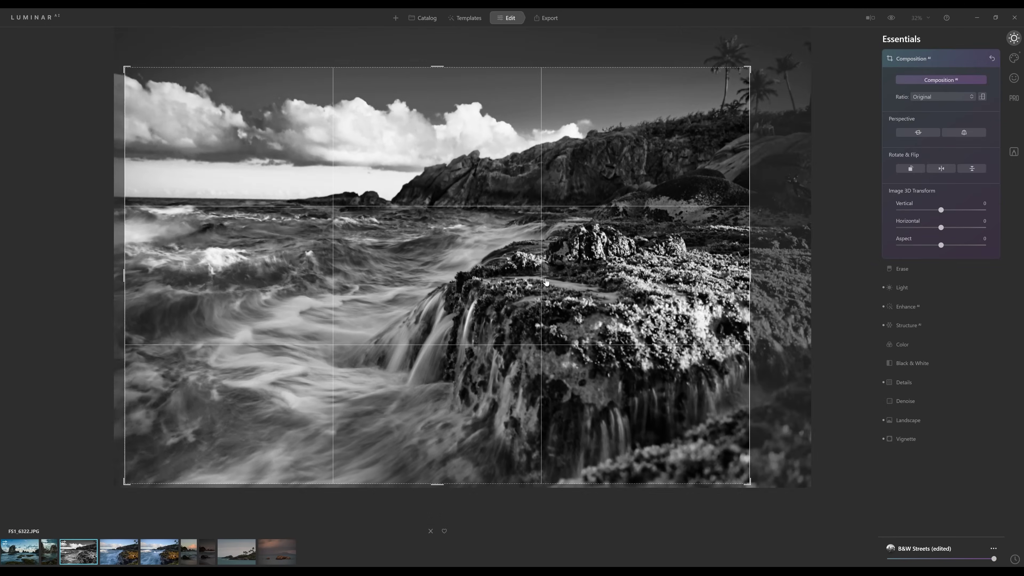
{"action": "left_click", "coordinate": [929, 134]}
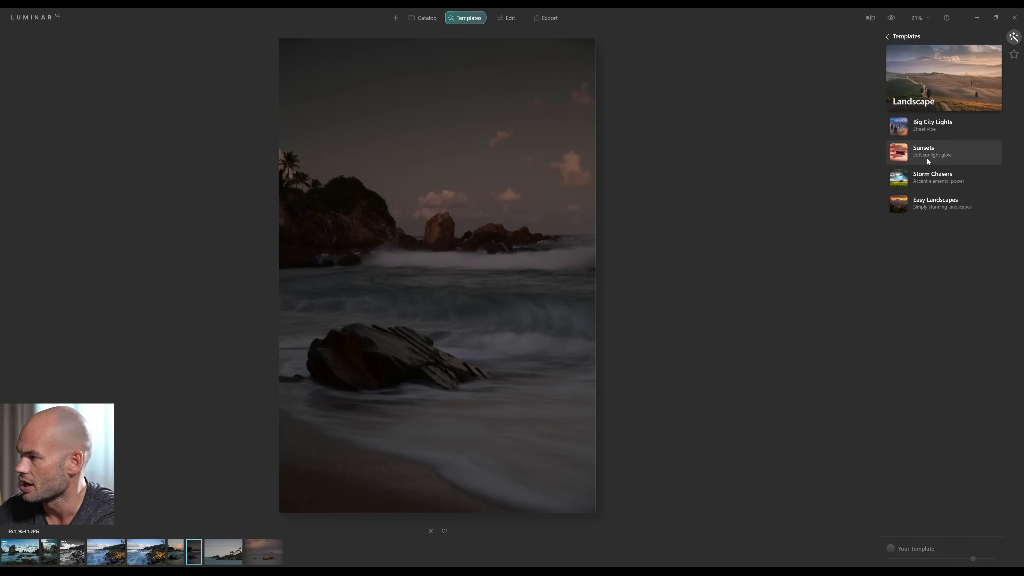
Apply the Easy Landscapes Long Exposure template to the dusky beach photo and nudge Exposure slightly brighter
{"action": "left_click", "coordinate": [918, 177]}
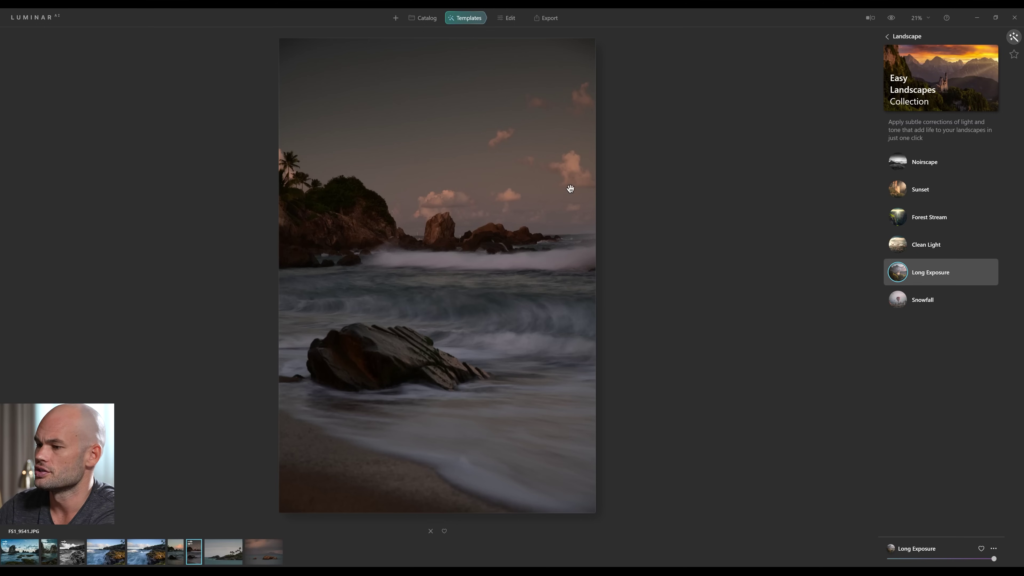
{"action": "left_click", "coordinate": [511, 18]}
{"action": "left_click", "coordinate": [903, 96]}
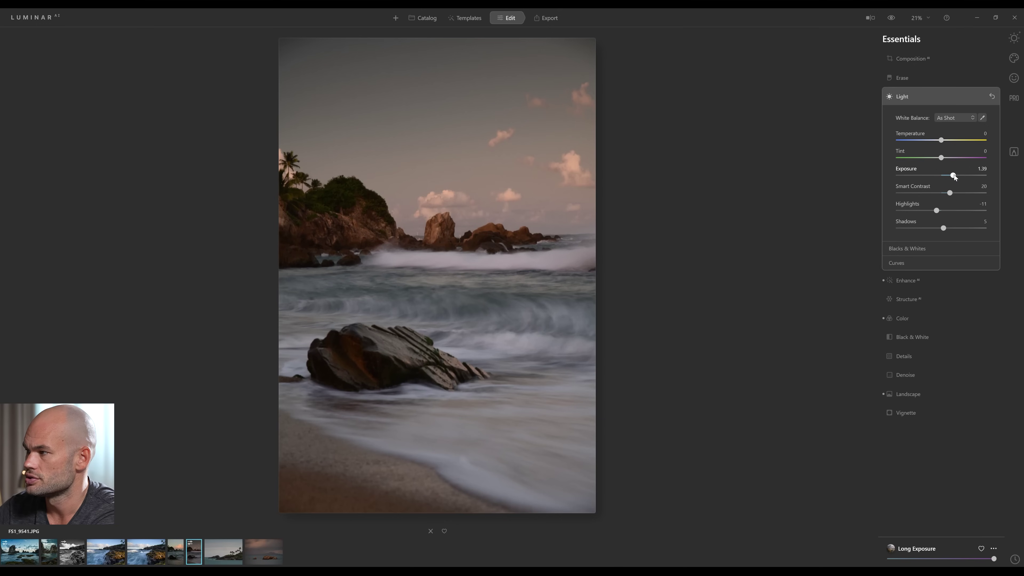
{"action": "left_click_drag", "start_coordinate": [955, 177], "coordinate": [956, 178]}
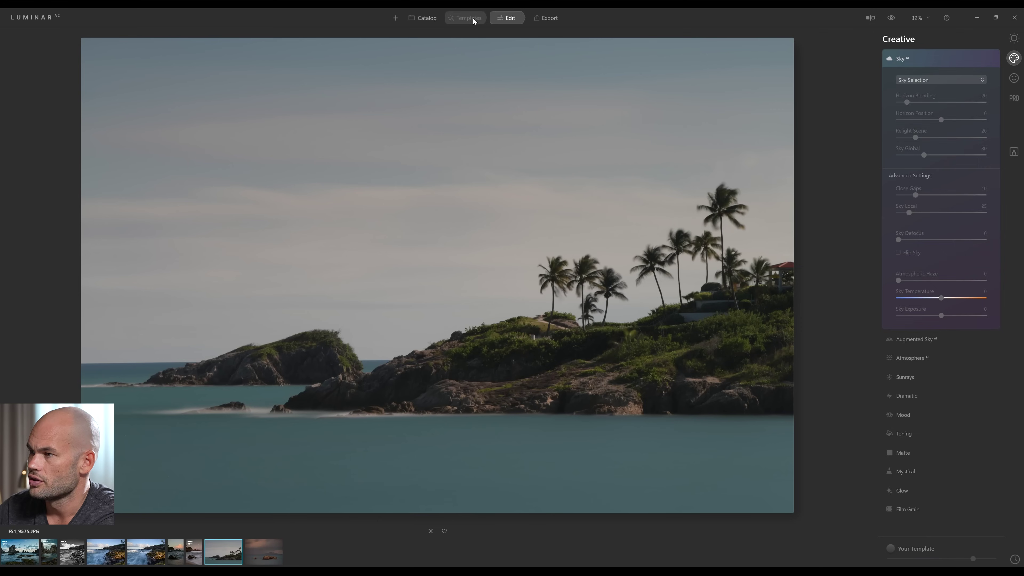
Apply the Sunsets collection's Hyperdrive template to the palm-island photo
{"action": "left_click", "coordinate": [468, 18]}
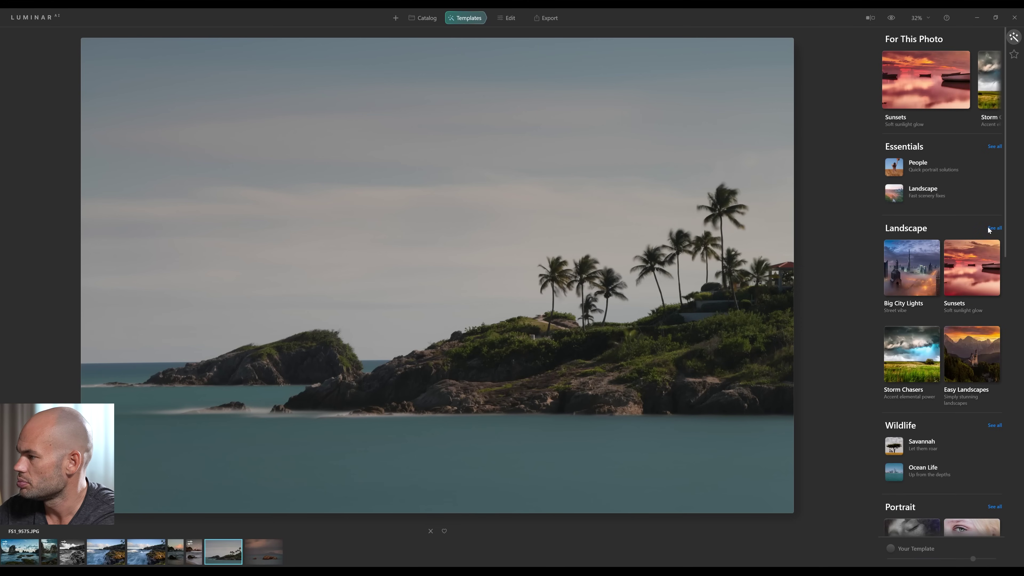
{"action": "left_click", "coordinate": [982, 268]}
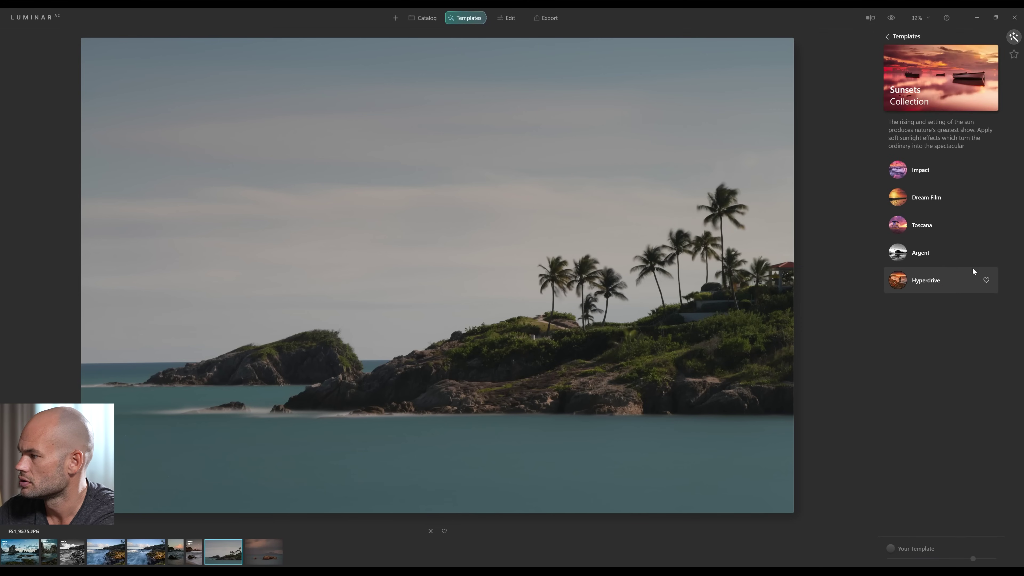
{"action": "left_click", "coordinate": [927, 281]}
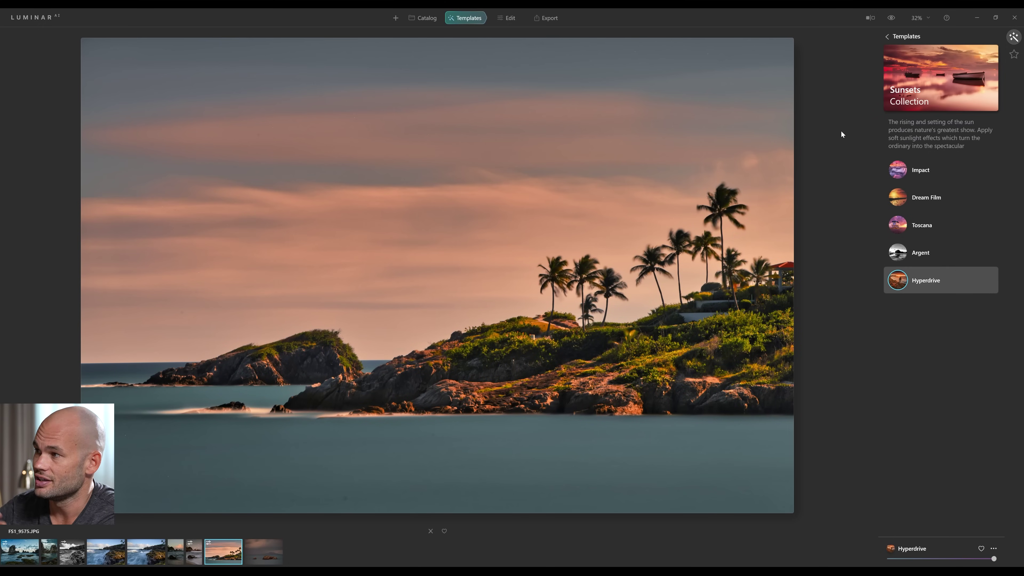
Toggle between the original and the Hyperdrive version, ending on the Hyperdrive look
{"action": "left_click", "coordinate": [891, 19]}
{"action": "left_click", "coordinate": [892, 19]}
{"action": "left_click", "coordinate": [892, 18]}
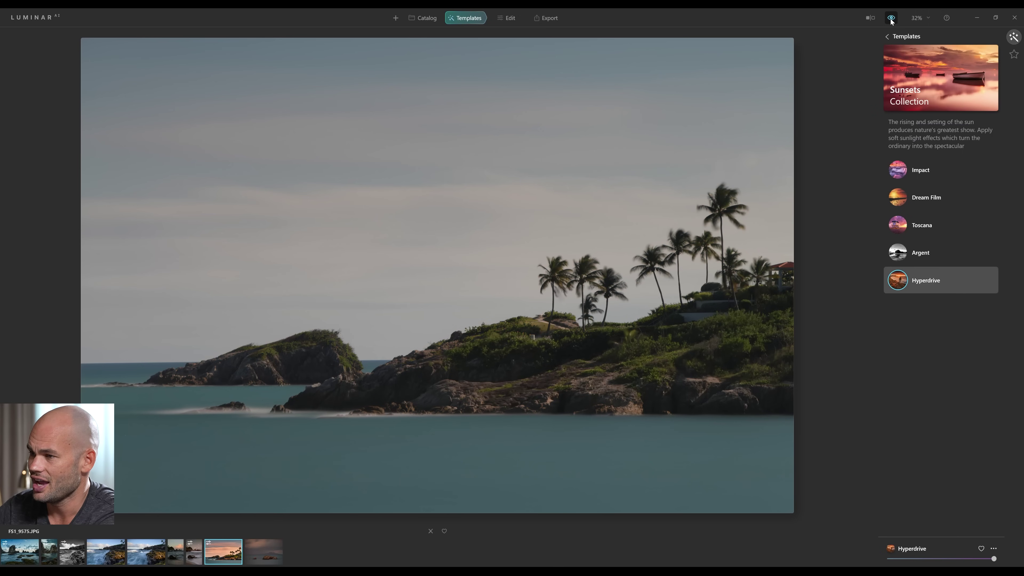
{"action": "left_click", "coordinate": [891, 18]}
{"action": "left_click", "coordinate": [891, 18]}
{"action": "left_click", "coordinate": [892, 18]}
{"action": "left_click", "coordinate": [891, 19]}
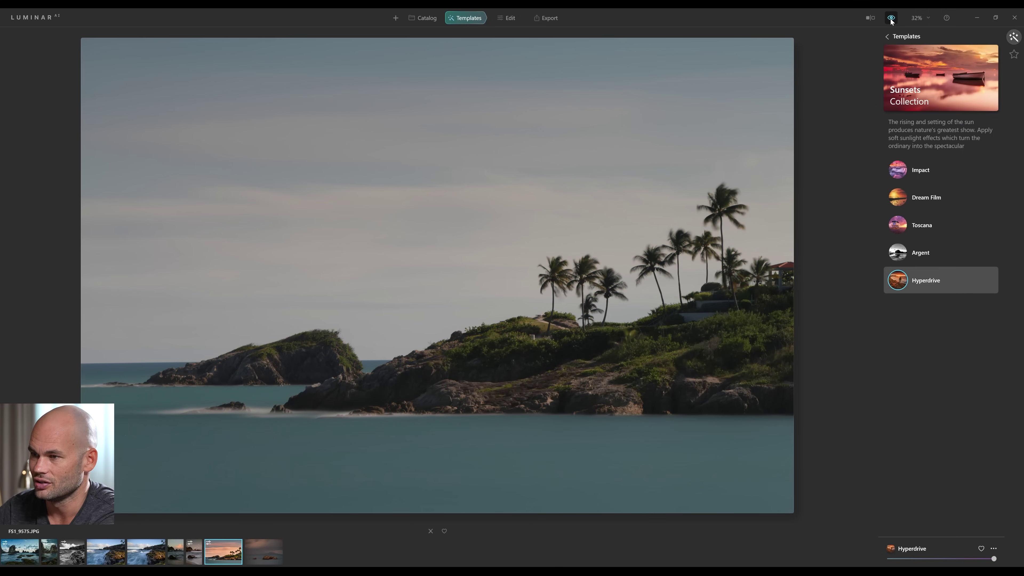
{"action": "left_click", "coordinate": [891, 20]}
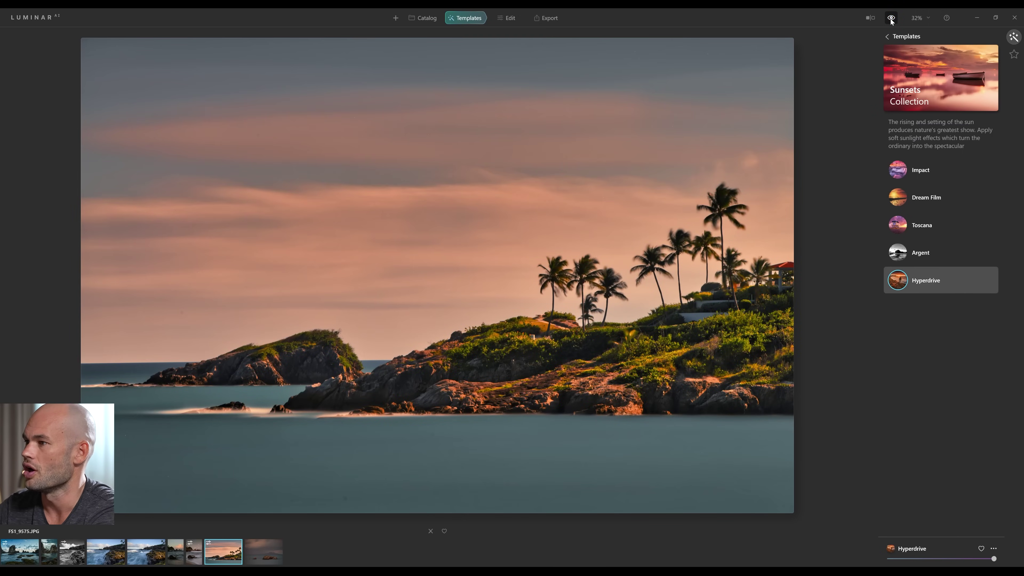
{"action": "left_click", "coordinate": [891, 18]}
{"action": "left_click", "coordinate": [891, 19]}
{"action": "left_click", "coordinate": [891, 19]}
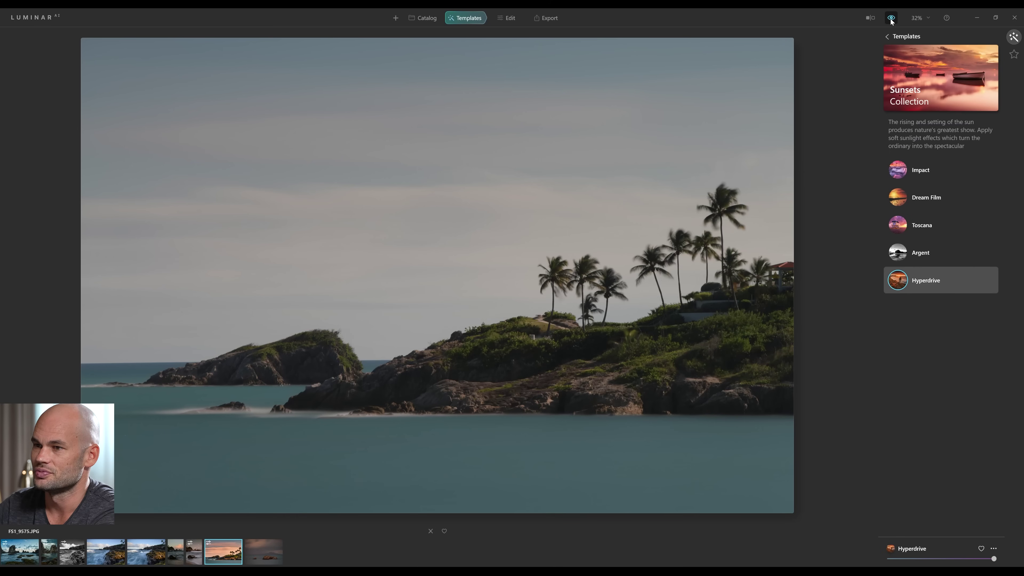
{"action": "left_click", "coordinate": [891, 18]}
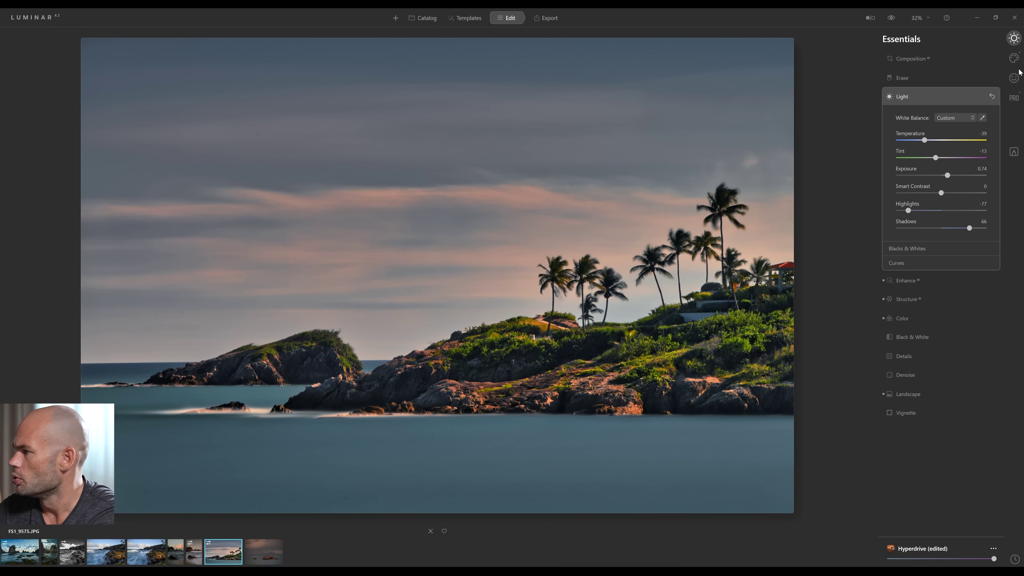
Bring up the Erase tool for the palm-island photo
{"action": "left_click", "coordinate": [902, 78]}
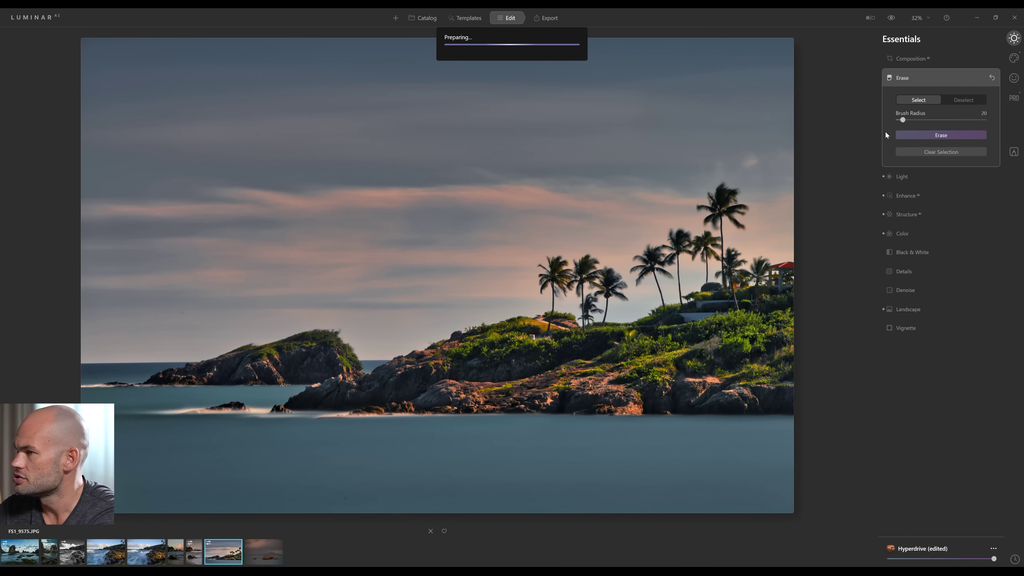
Mark the eight dust spots in the sky and water, then erase them all
{"action": "left_click", "coordinate": [197, 292]}
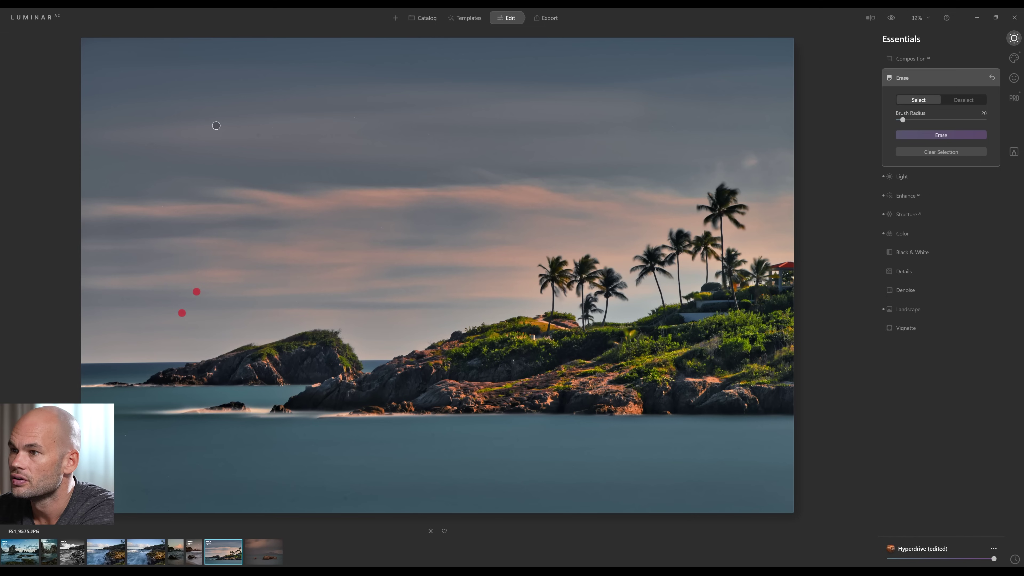
{"action": "left_click", "coordinate": [150, 146]}
{"action": "left_click", "coordinate": [257, 136]}
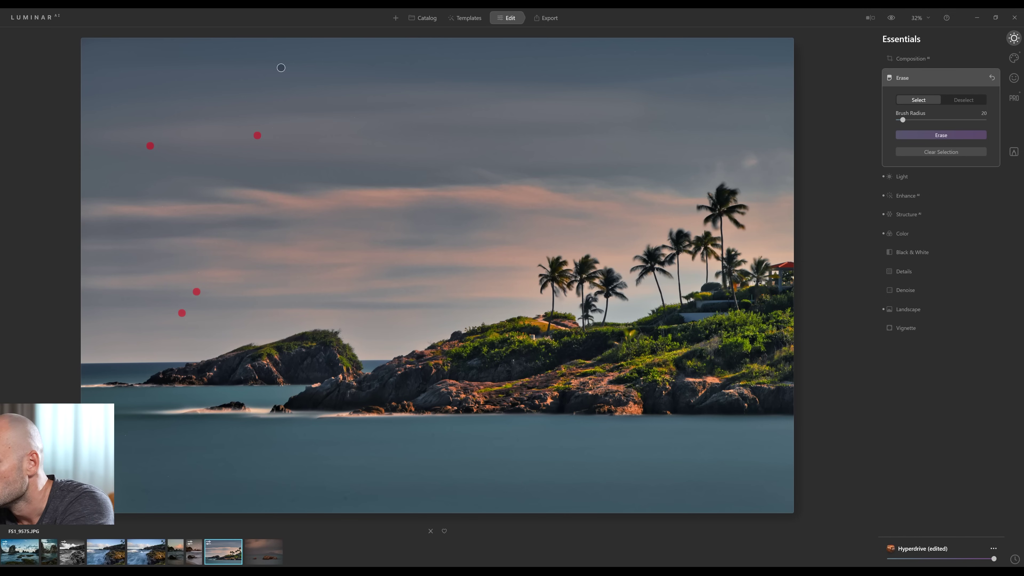
{"action": "left_click", "coordinate": [595, 166]}
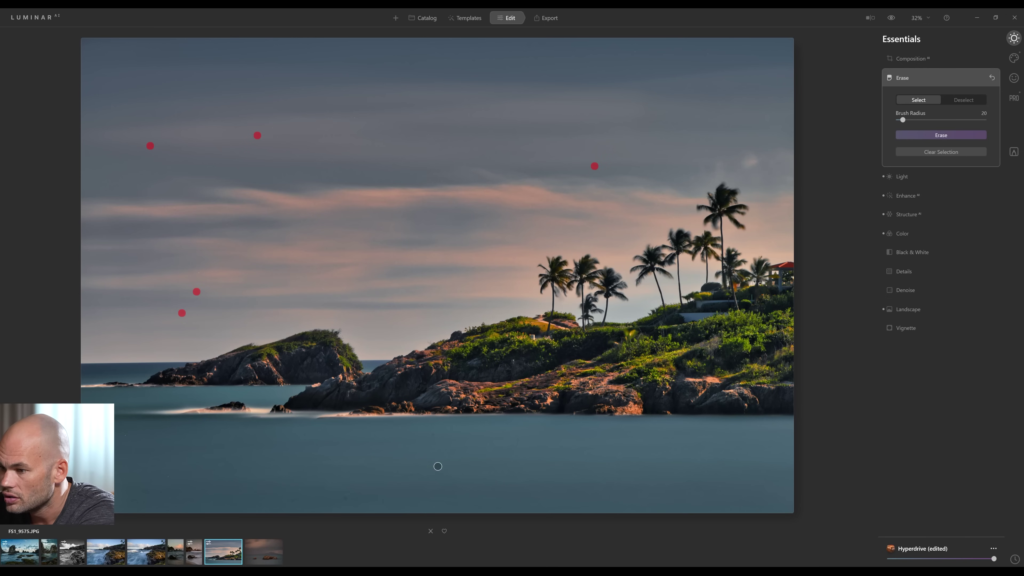
{"action": "left_click", "coordinate": [434, 435]}
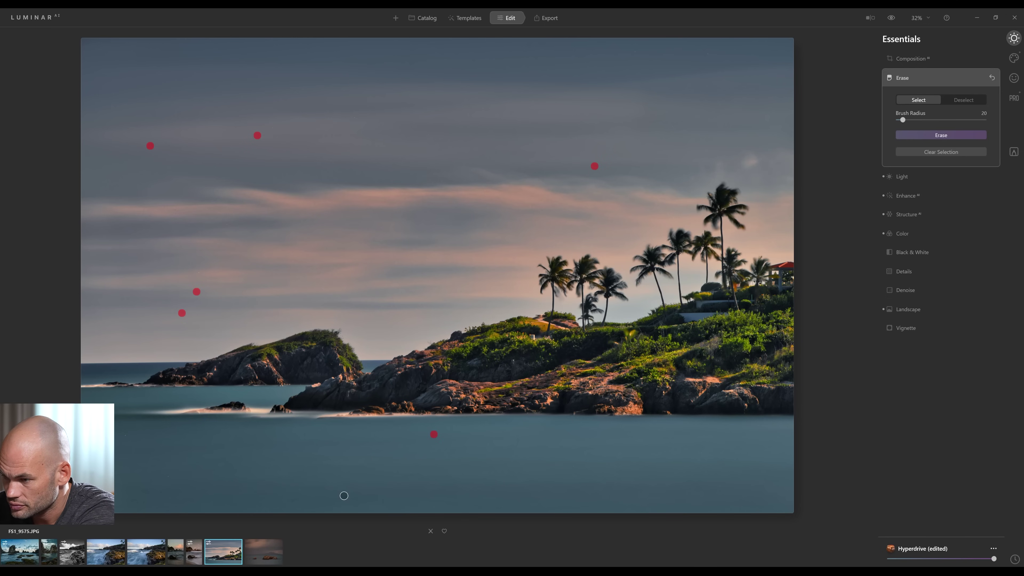
{"action": "left_click", "coordinate": [345, 498]}
{"action": "left_click", "coordinate": [292, 499]}
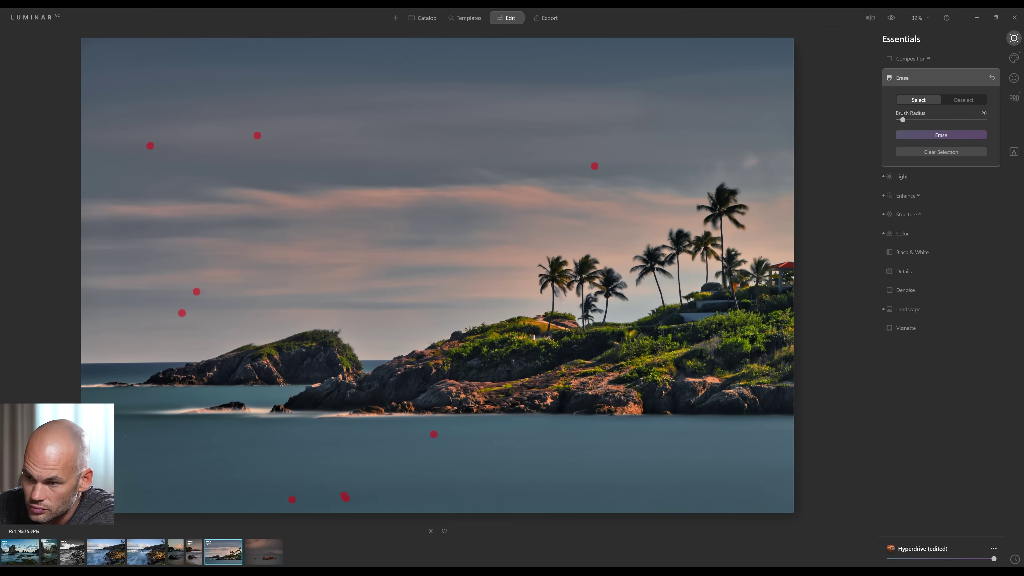
{"action": "left_click", "coordinate": [117, 410]}
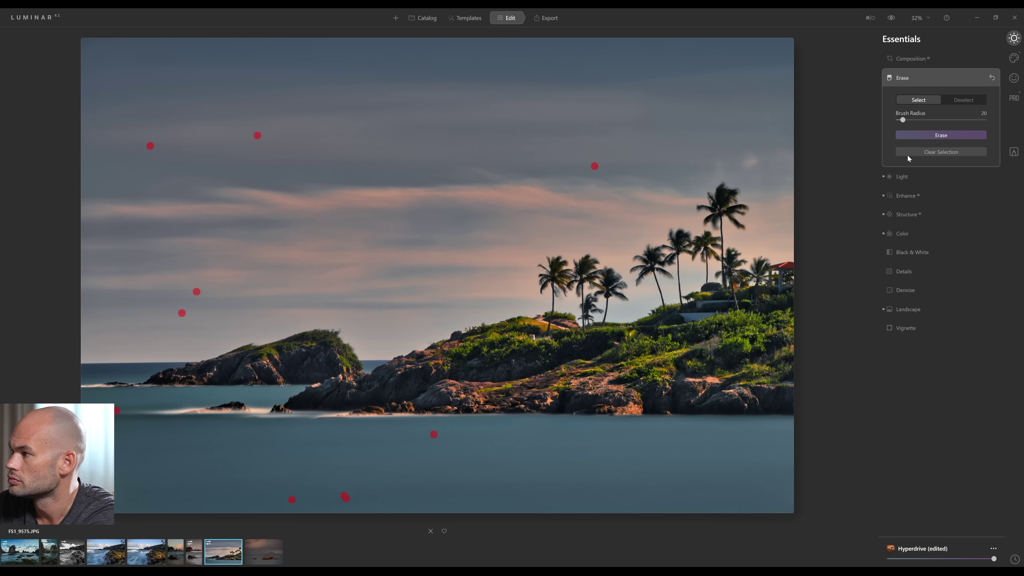
{"action": "left_click", "coordinate": [938, 136]}
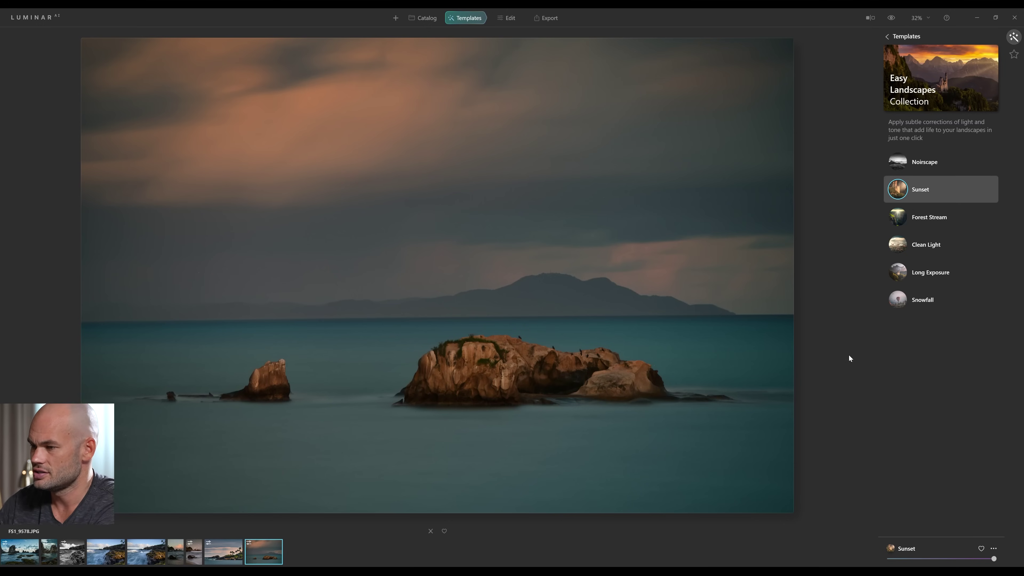
Move the Sunset-templated rocks photo into the Edit workspace
{"action": "left_click", "coordinate": [504, 20]}
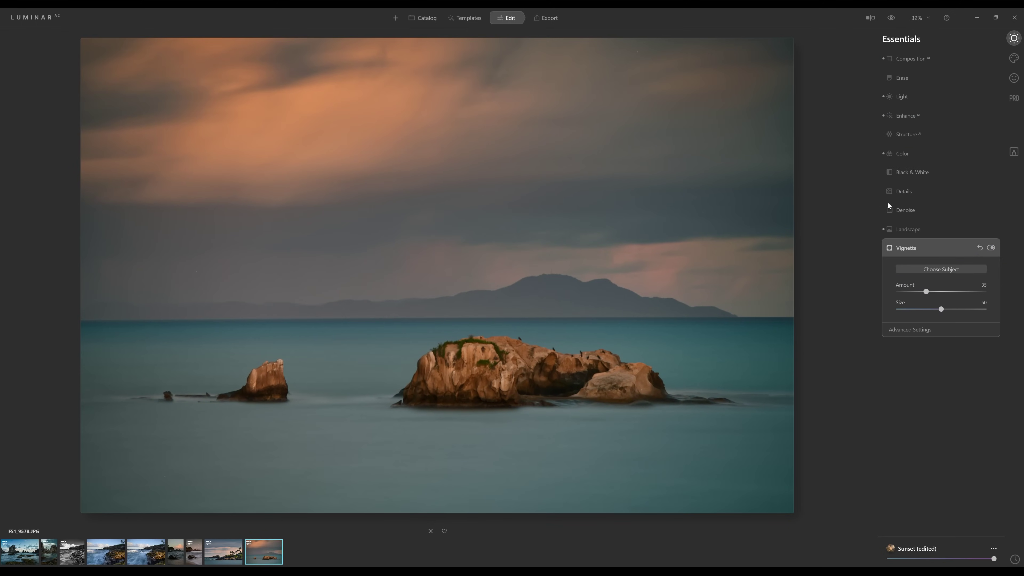
Convert the rocks photo to B&W with Red 78, Yellow 28, and Cyan, Blue, Magenta at -100
{"action": "left_click", "coordinate": [910, 174]}
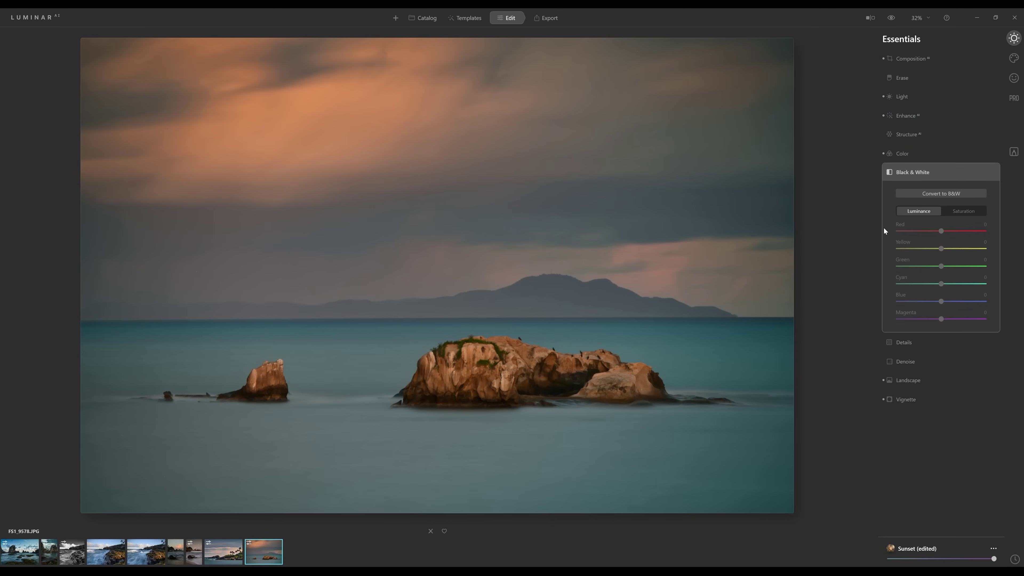
{"action": "left_click", "coordinate": [927, 194]}
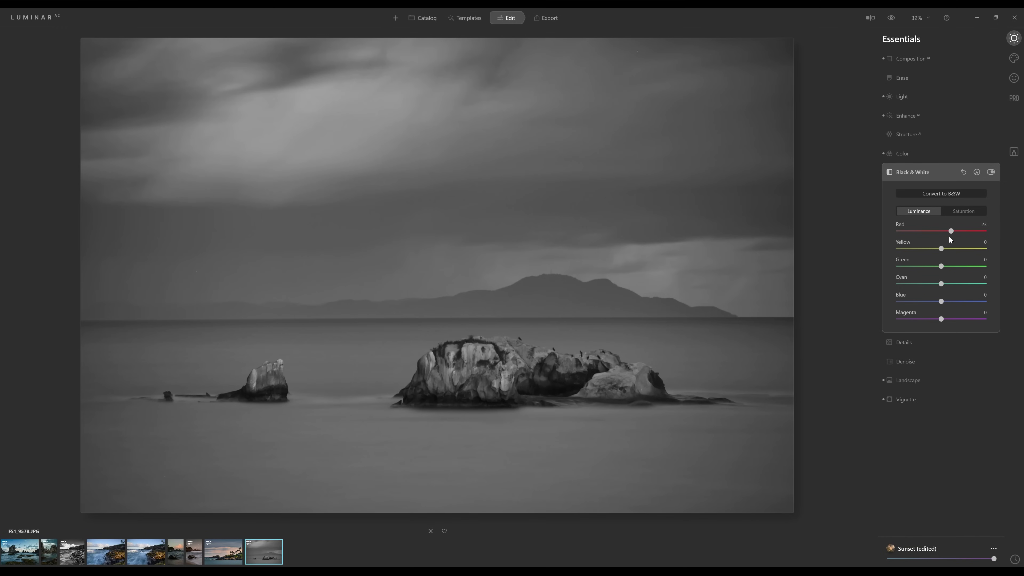
{"action": "mouse_move", "coordinate": [951, 232]}
{"action": "left_mouse_down"}
{"action": "mouse_move", "coordinate": [981, 231]}
{"action": "mouse_move", "coordinate": [923, 232]}
{"action": "mouse_move", "coordinate": [949, 231]}
{"action": "mouse_move", "coordinate": [918, 245]}
{"action": "mouse_move", "coordinate": [975, 240]}
{"action": "mouse_move", "coordinate": [921, 247]}
{"action": "mouse_move", "coordinate": [948, 244]}
{"action": "left_mouse_up"}
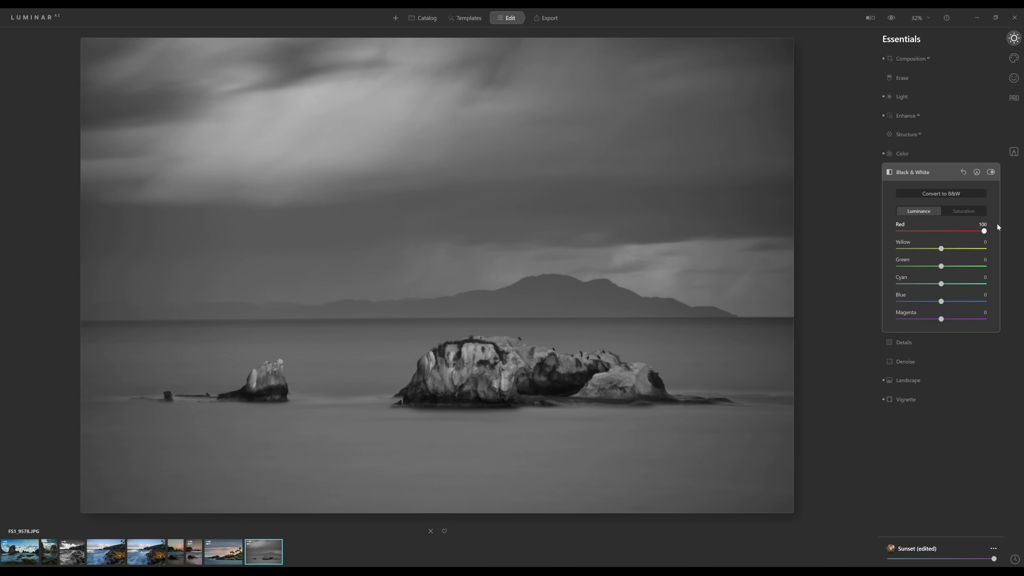
{"action": "left_click_drag", "start_coordinate": [980, 227], "coordinate": [881, 290]}
{"action": "left_click", "coordinate": [951, 249]}
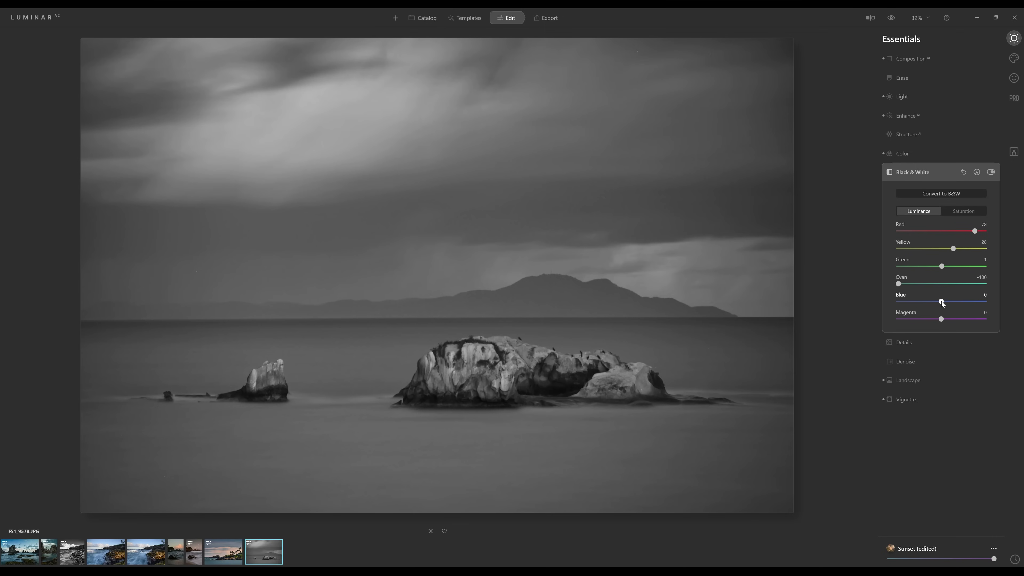
{"action": "left_click_drag", "start_coordinate": [943, 302], "coordinate": [835, 316]}
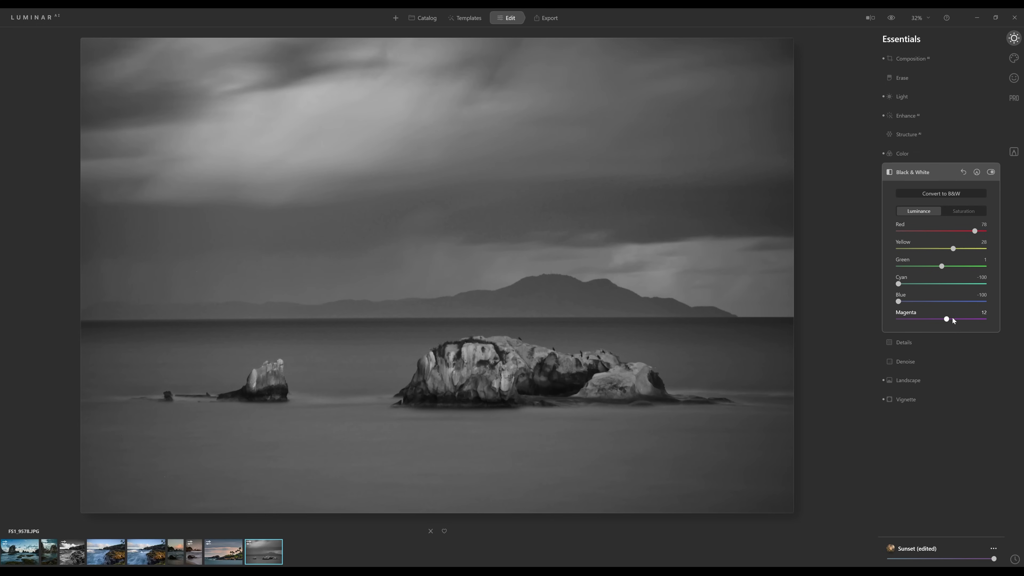
{"action": "left_click_drag", "start_coordinate": [942, 319], "coordinate": [847, 429]}
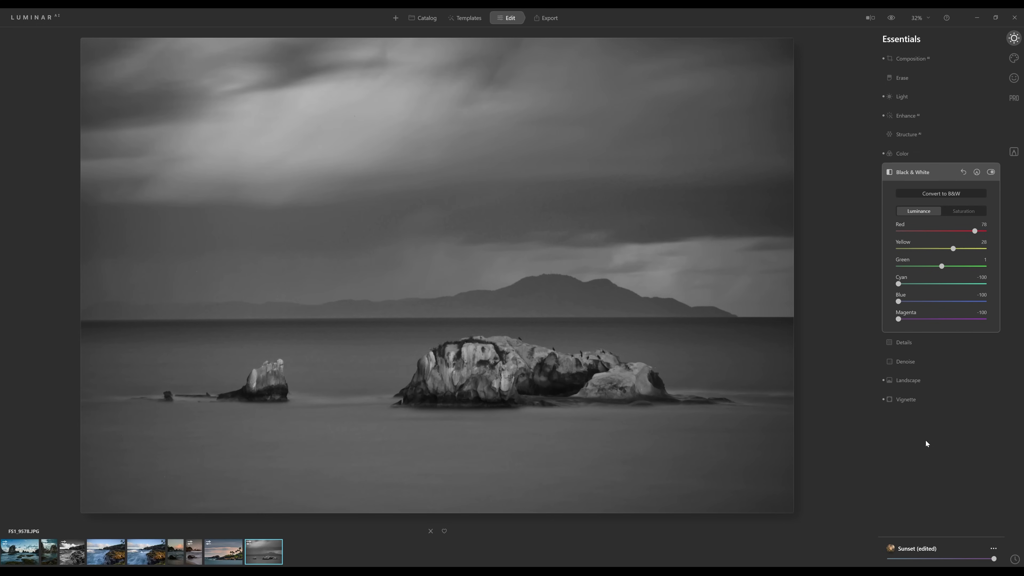